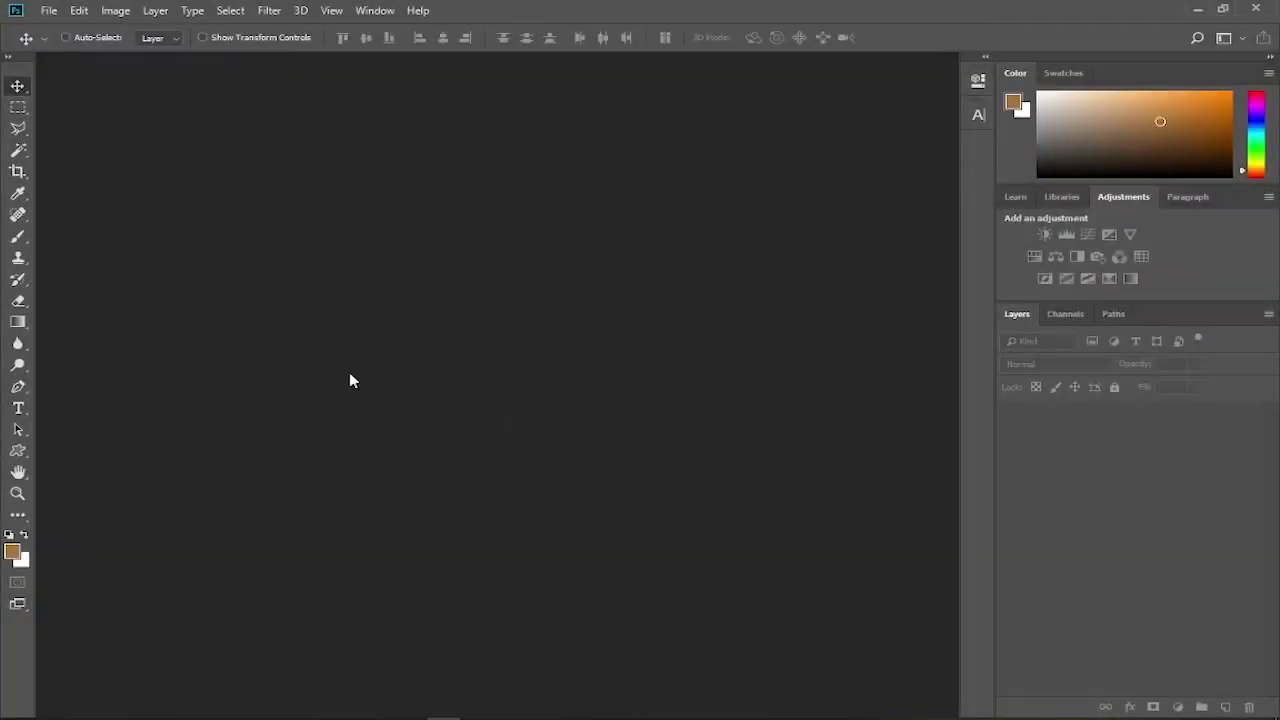
- Create a blank 1280 × 720 px document at 300 pixels/inch, keeping RGB Color mode
left_click(48, 10)
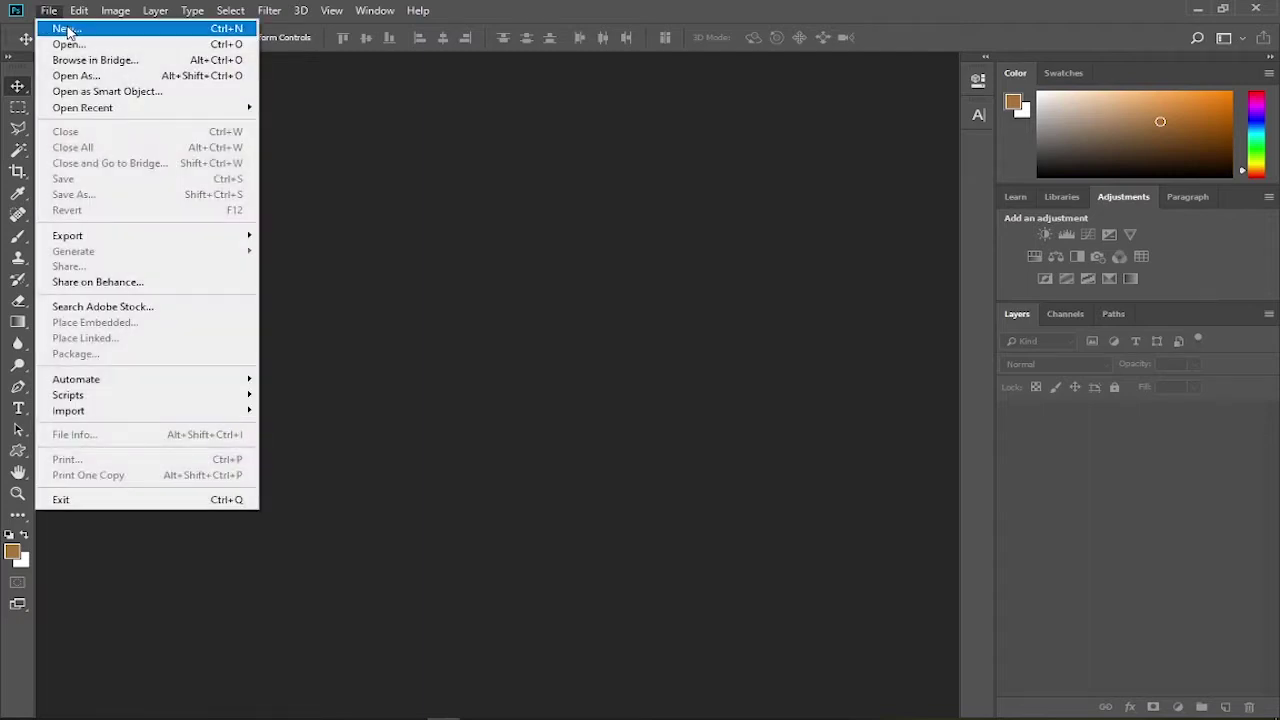
left_click(68, 29)
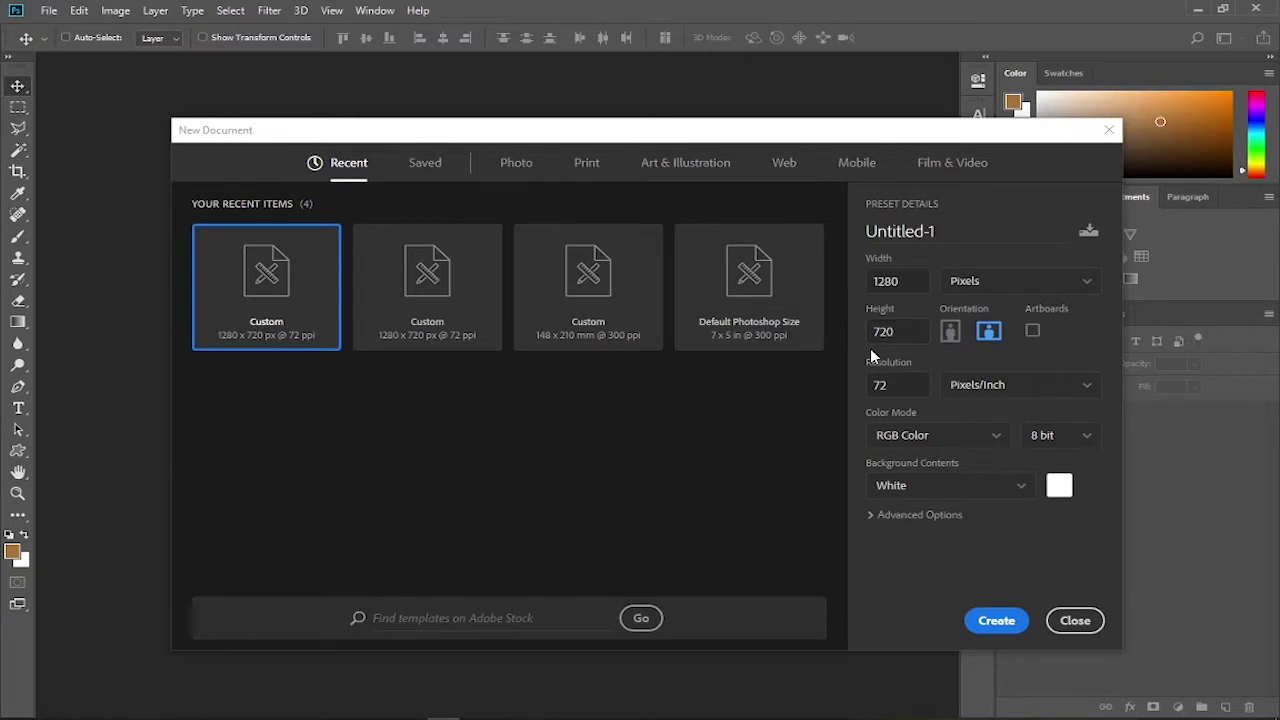
left_click(868, 390)
type("300")
left_click(960, 445)
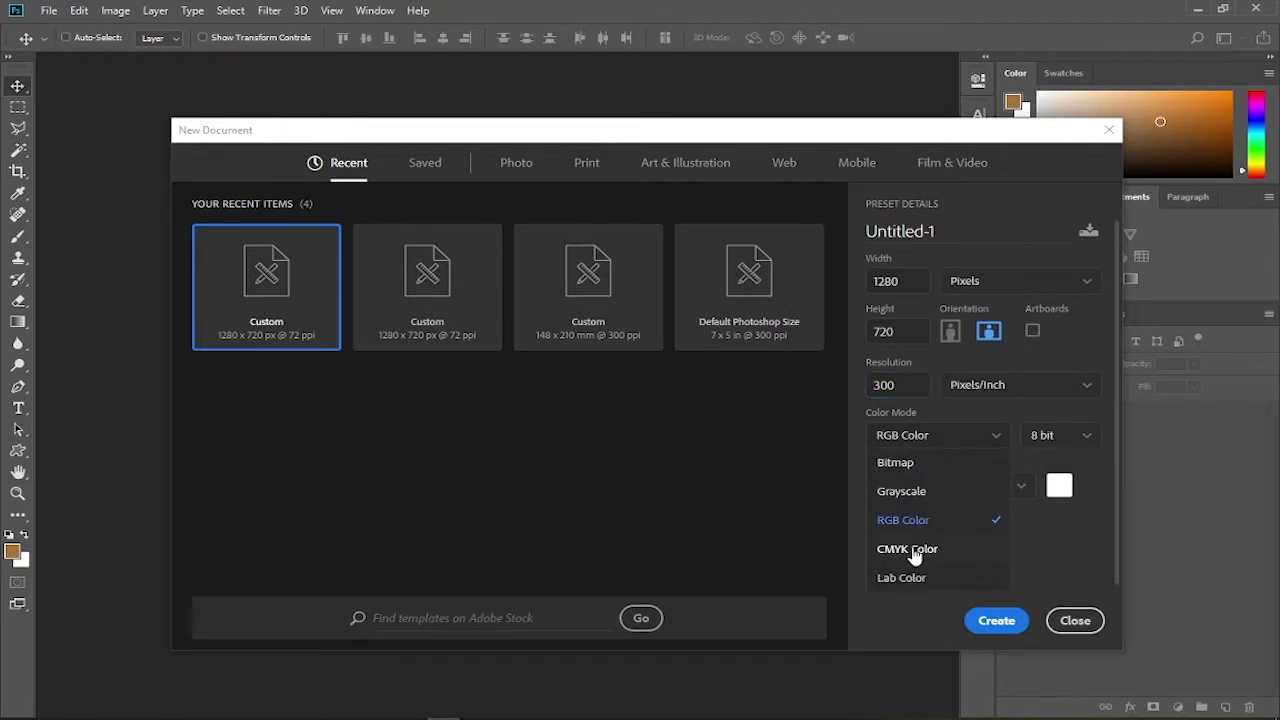
left_click(955, 440)
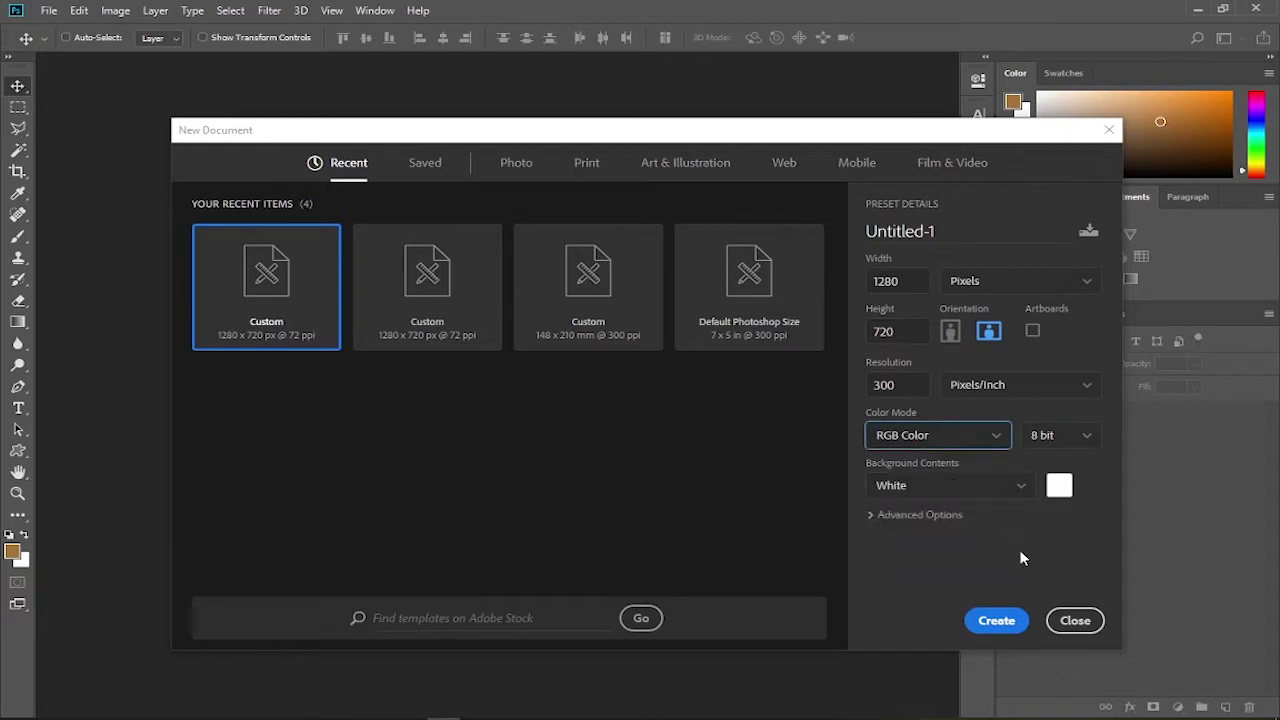
left_click(988, 619)
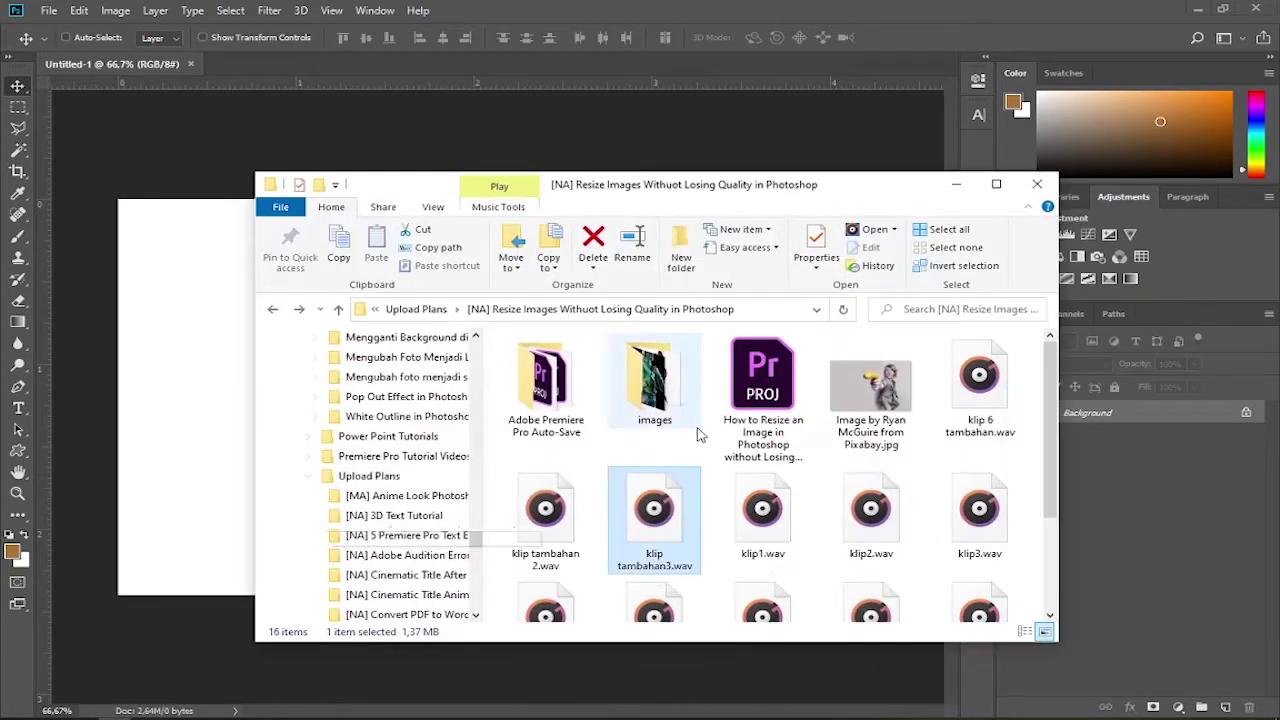
- Drag the Pixabay banana JPG from File Explorer onto Photoshop to open it as a document
left_click(870, 388)
left_click_drag(870, 388, 35, 597)
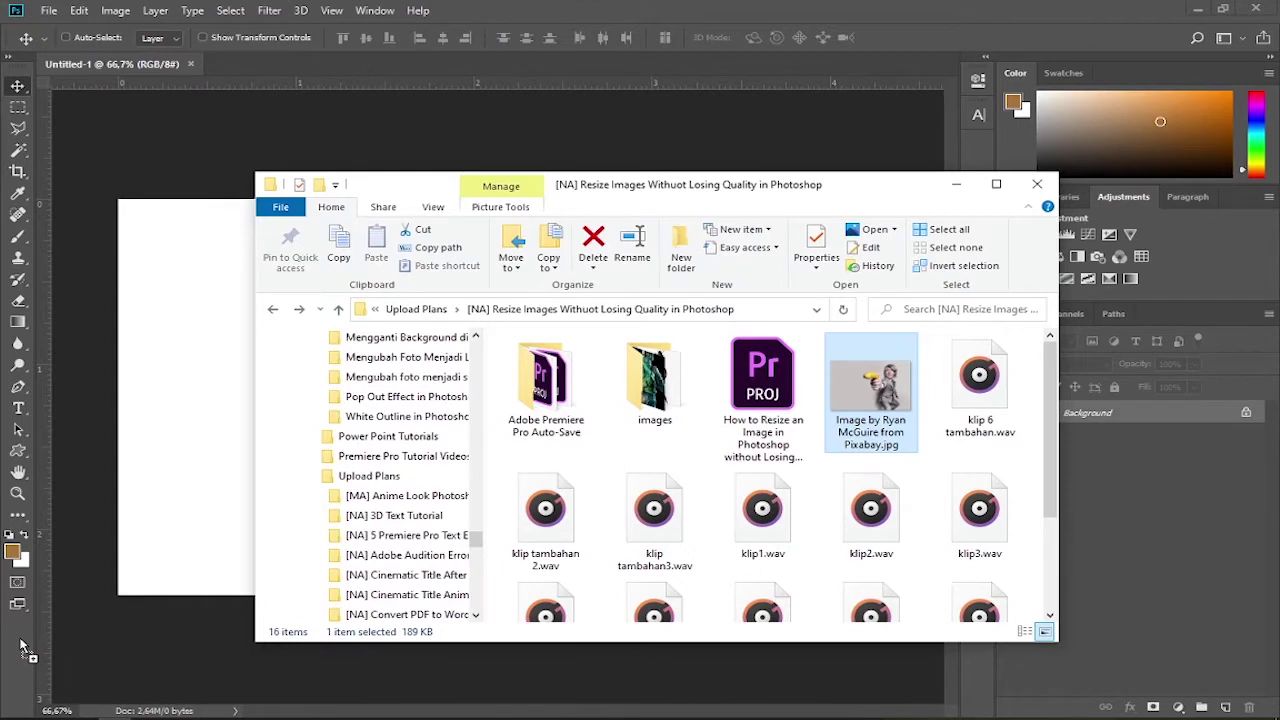
left_click_drag(35, 597, 20, 645)
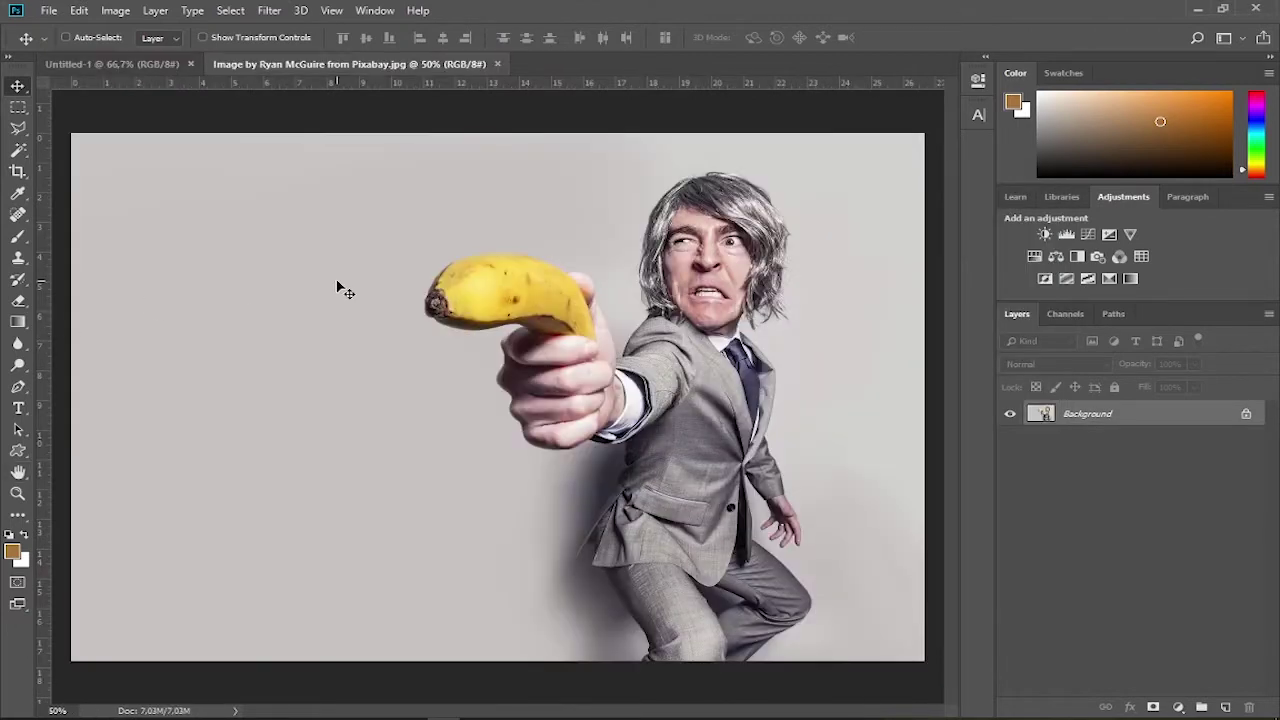
left_click(48, 11)
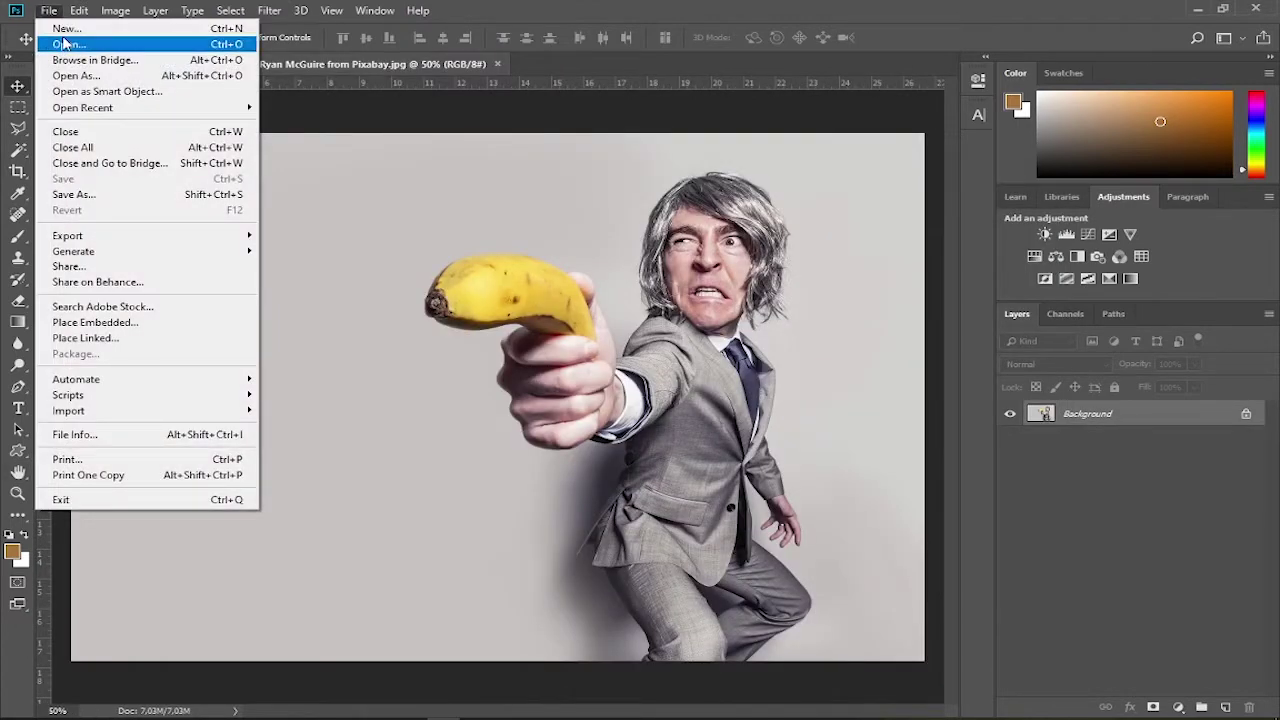
left_click(68, 44)
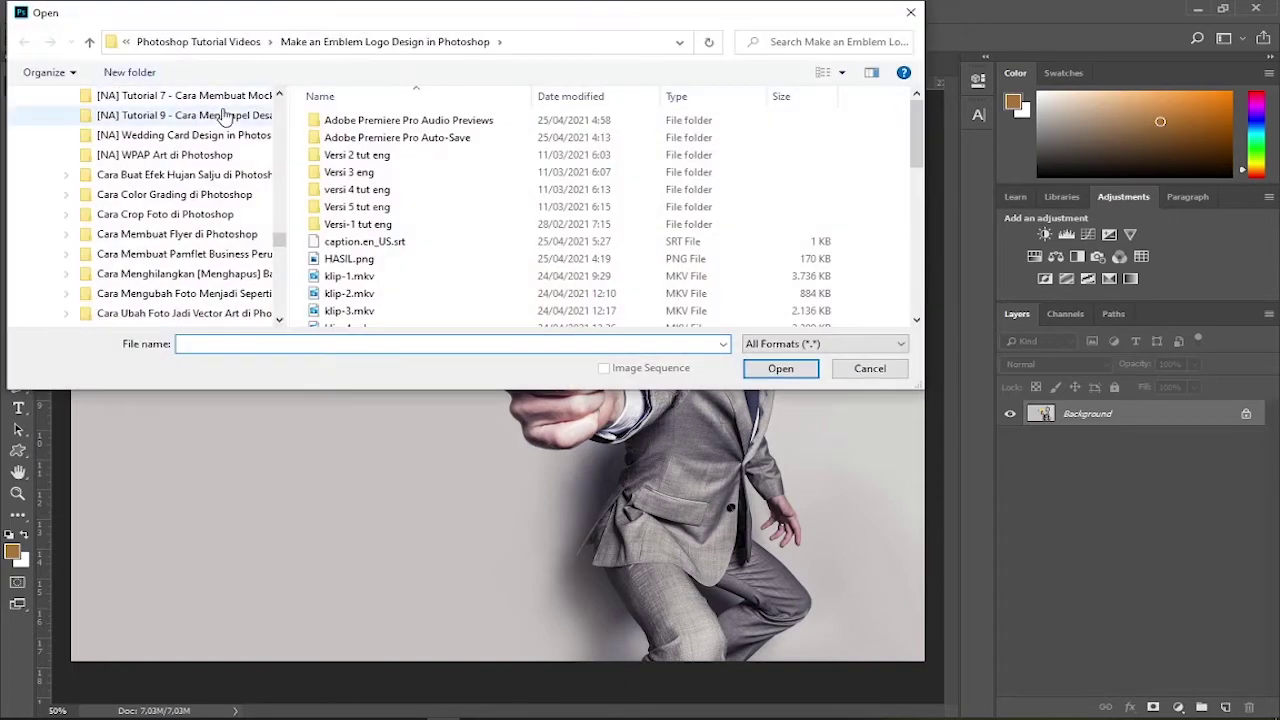
left_click_drag(281, 243, 281, 100)
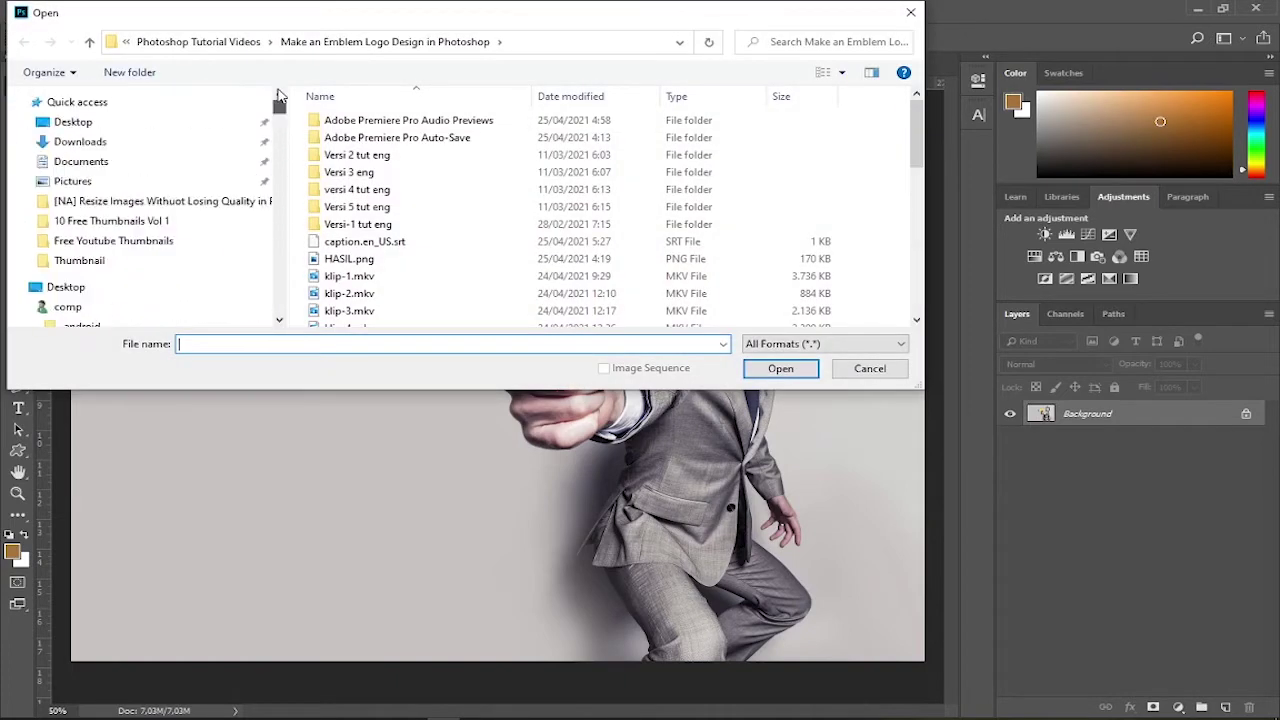
left_click(200, 201)
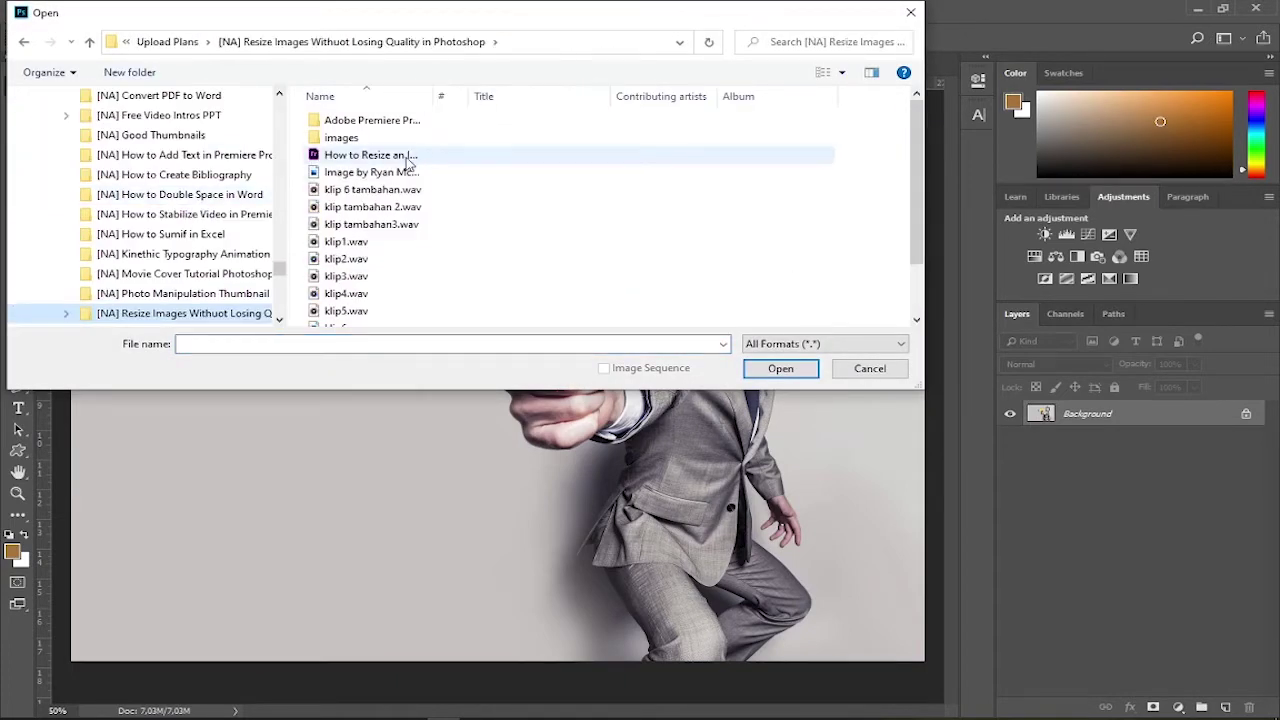
left_click(368, 176)
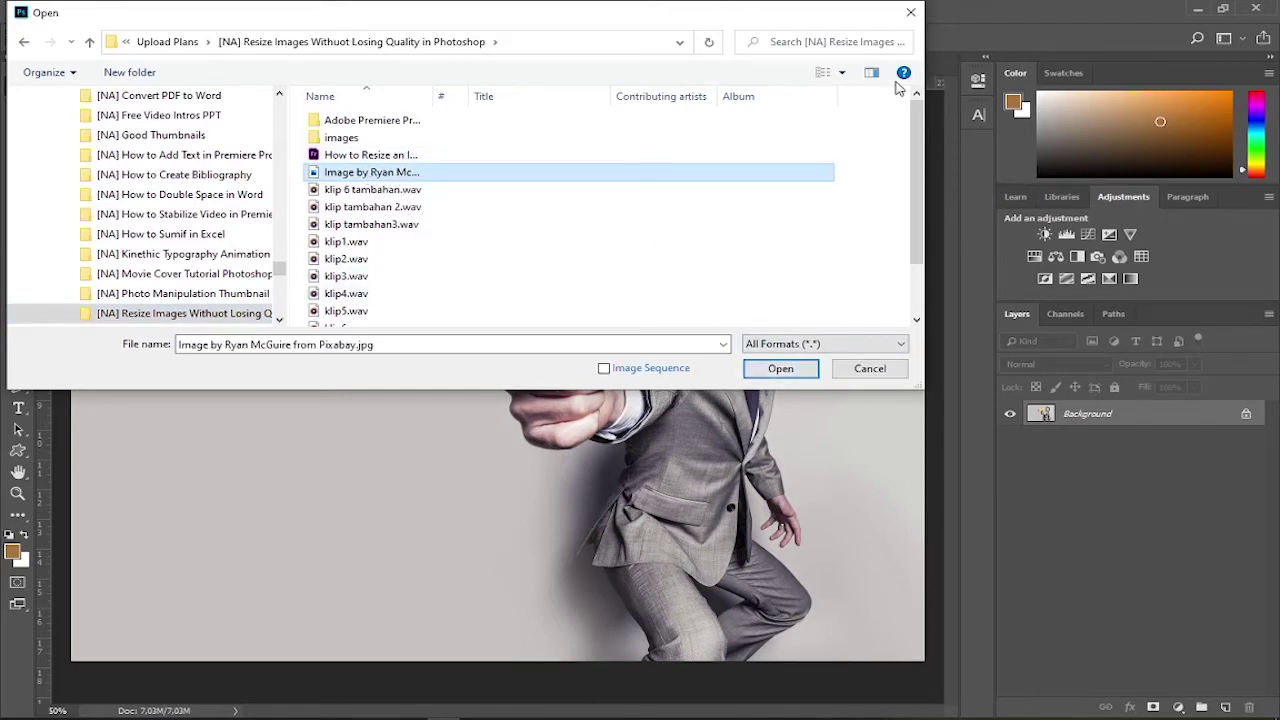
left_click(910, 14)
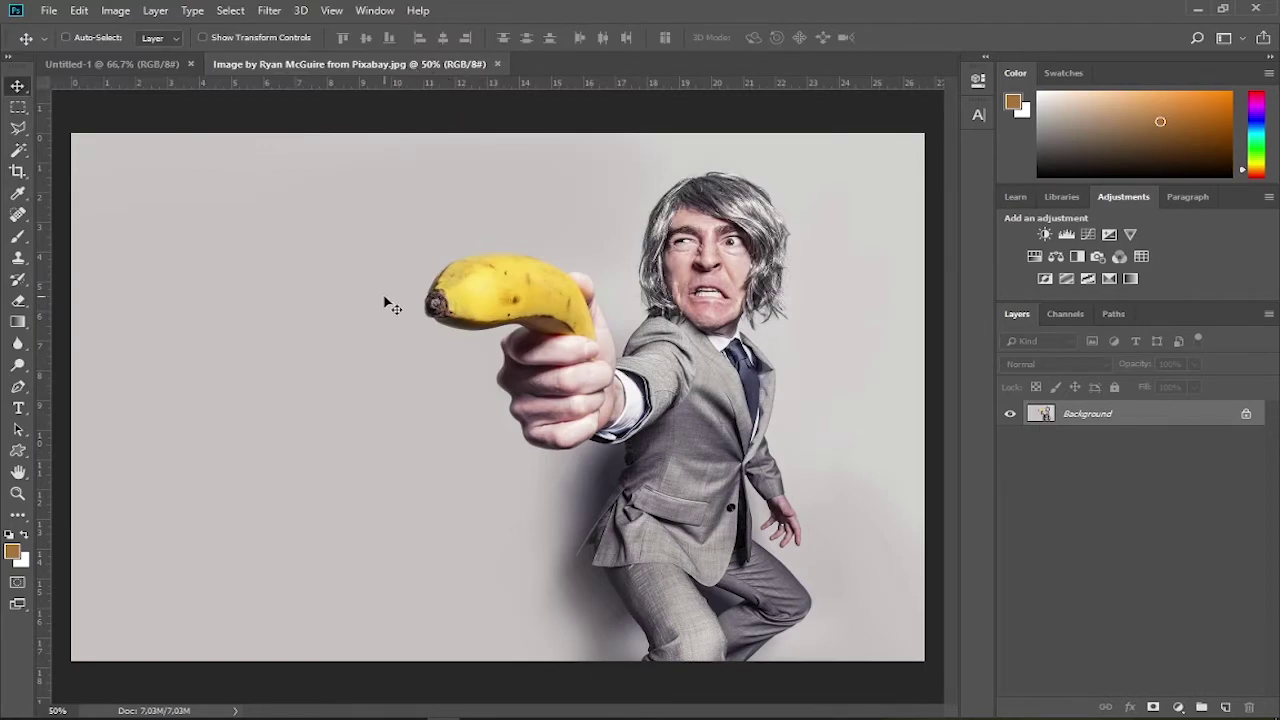
- Copy the entire banana photo and paste it into Untitled-1 as Layer 1
key("ctrl+a")
key("ctrl+a")
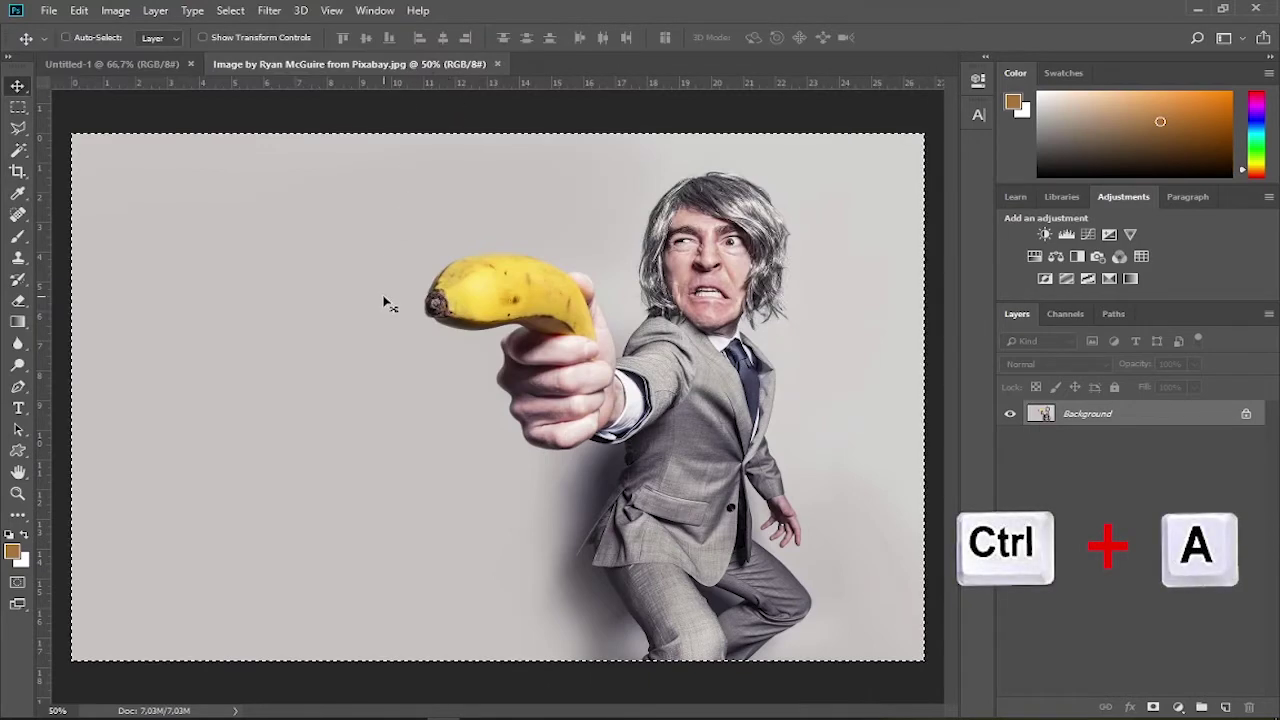
key("ctrl+c")
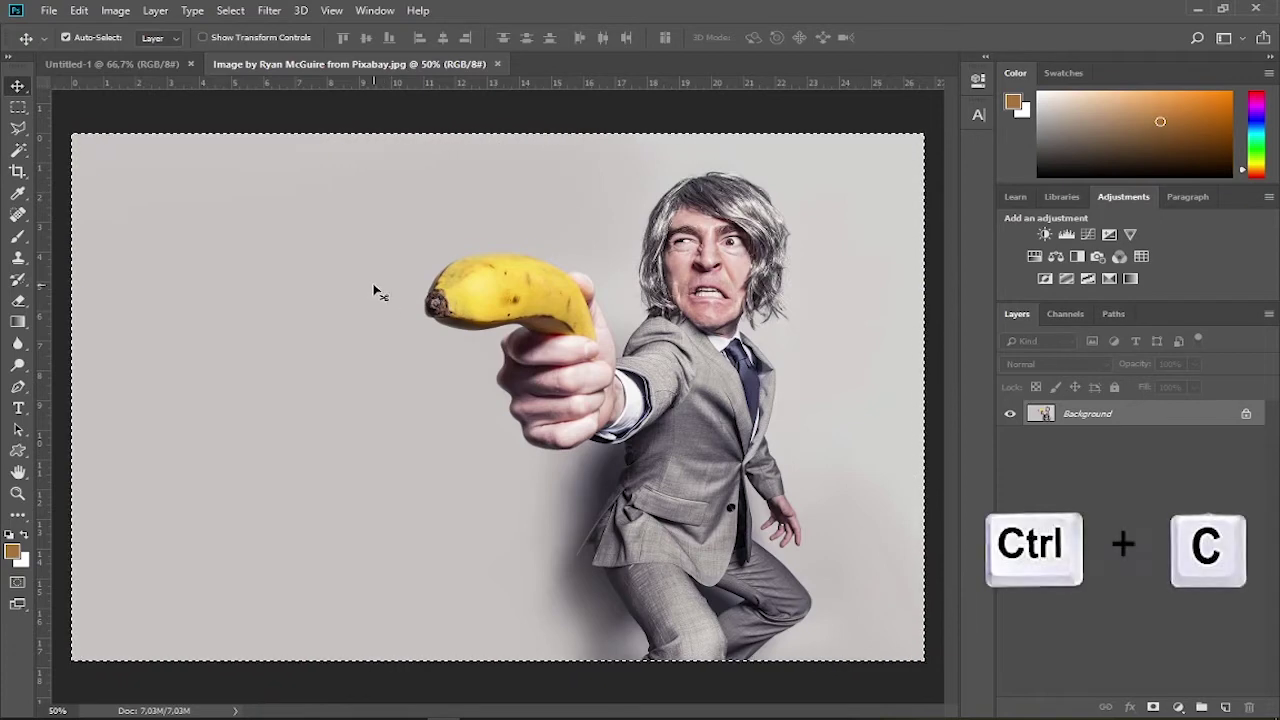
left_click(151, 63)
key("ctrl+v")
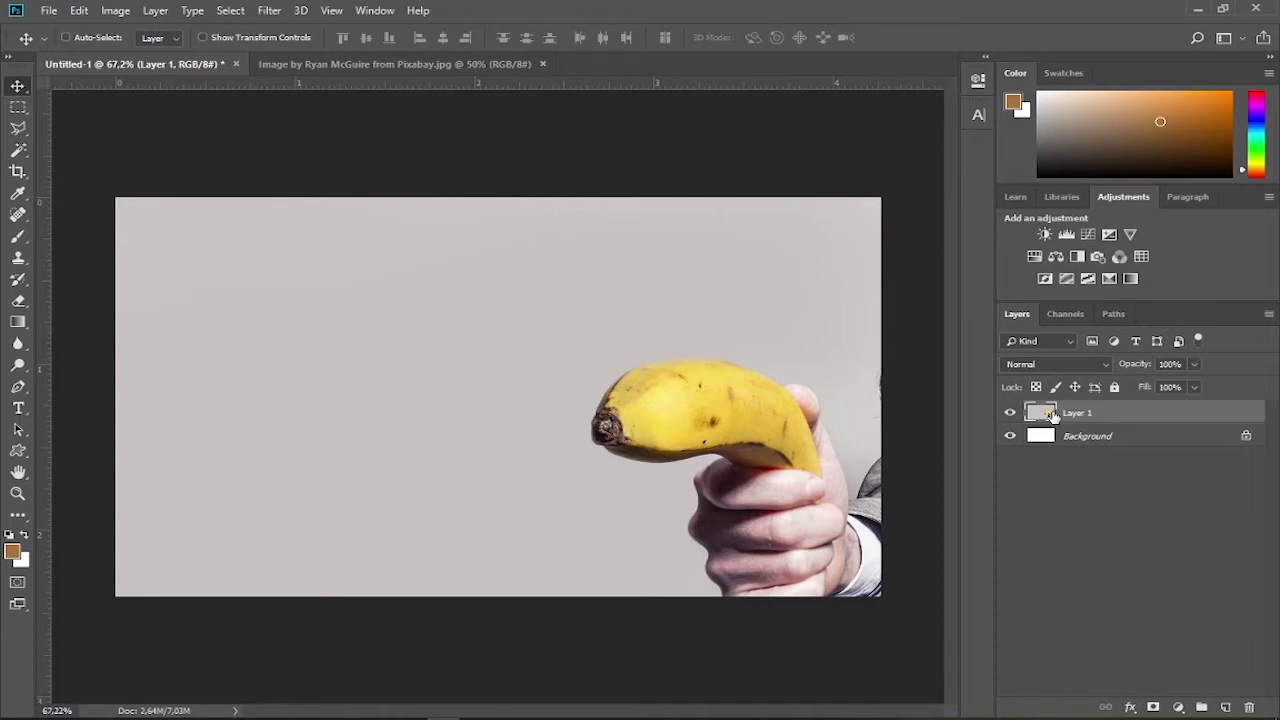
key("ctrl+t")
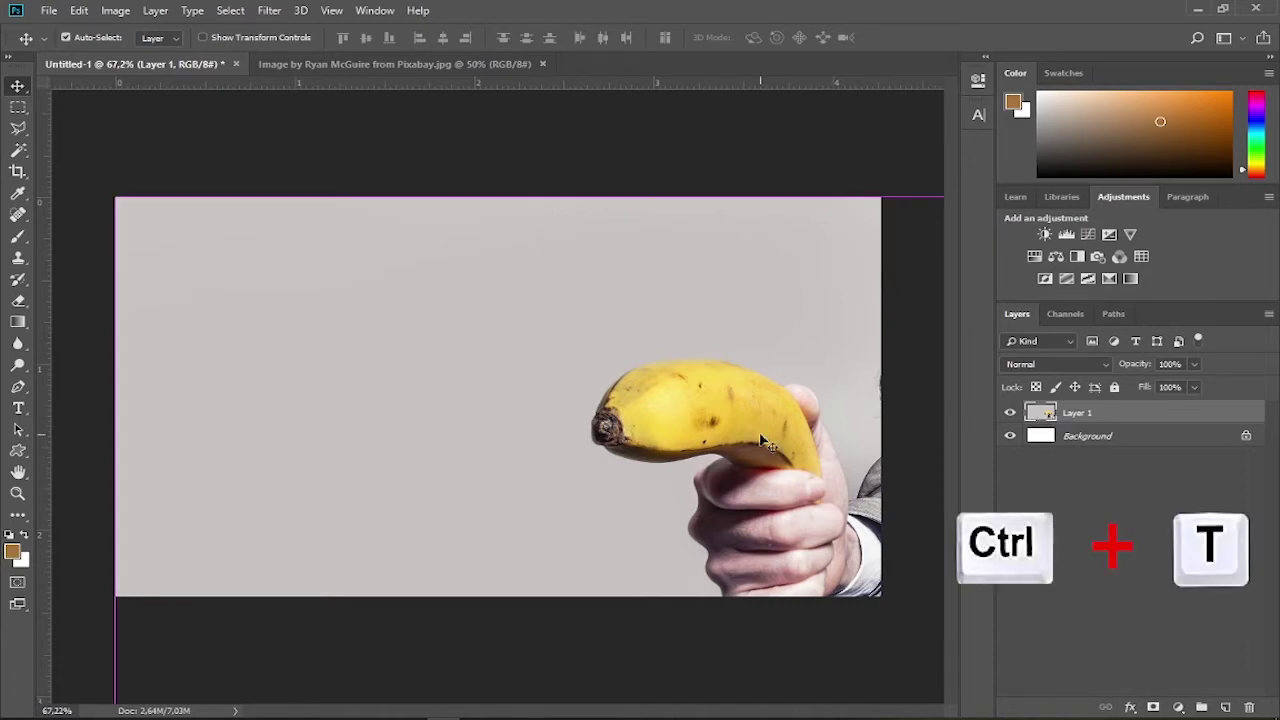
- Shrink the pasted photo to about 30% and center it on the canvas
key("ctrl+t")
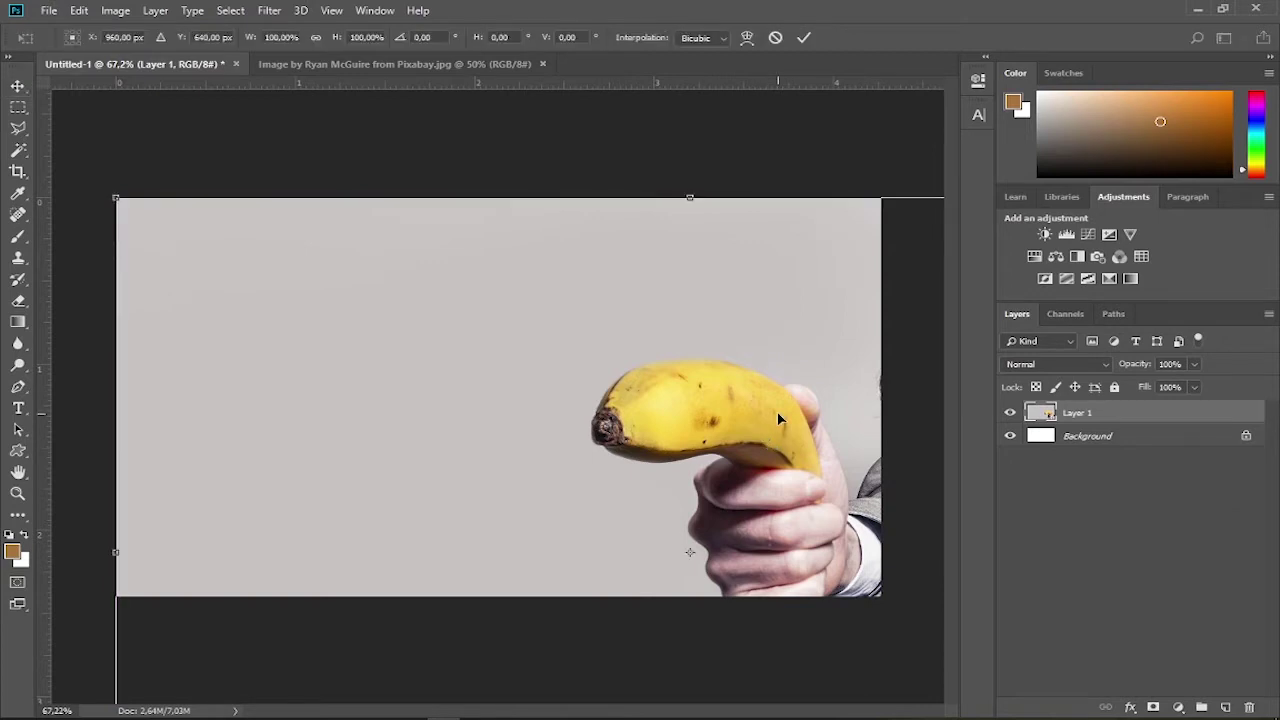
key("ctrl+minus")
key("ctrl+minus")
left_click_drag(766, 327, 620, 420)
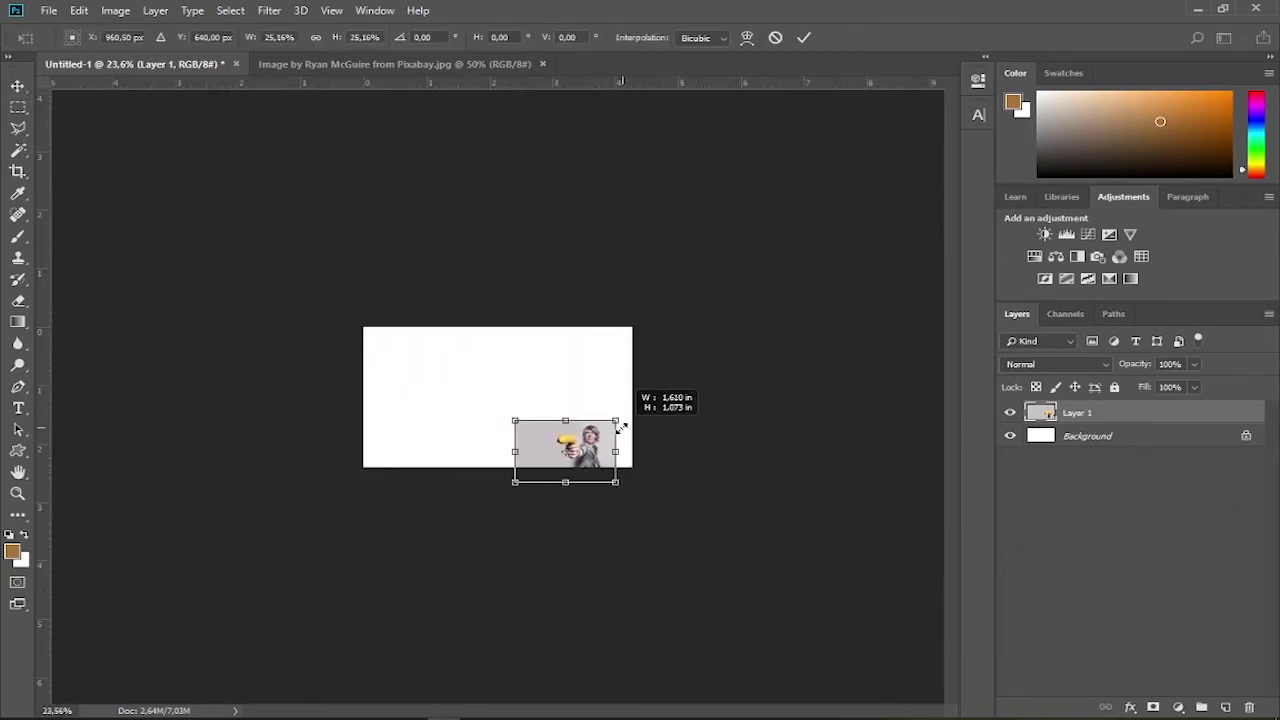
key("ctrl+plus")
key("ctrl+plus")
key("ctrl+plus")
key("ctrl+plus")
mouse_move(806, 555)
left_mouse_down()
mouse_move(667, 418)
mouse_move(693, 358)
left_mouse_up()
key("Return")
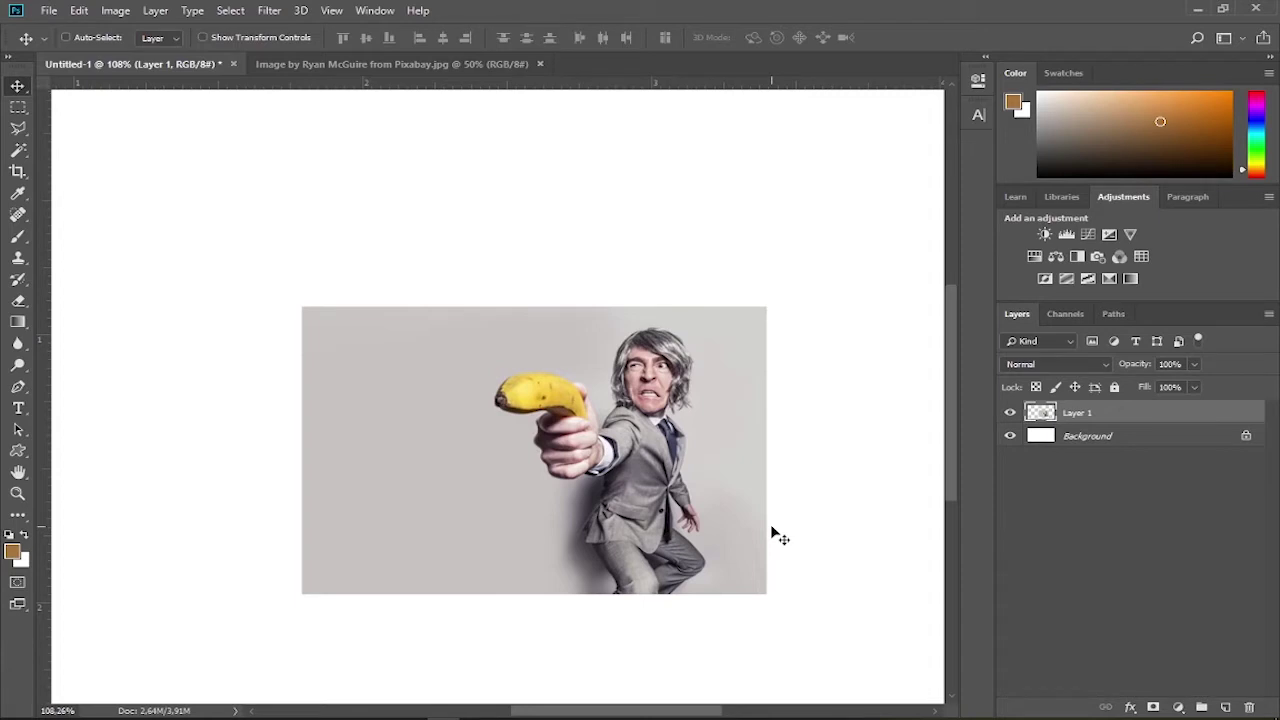
- Enlarge the shrunken photo proportionally from the centre, several times over
key("ctrl+t")
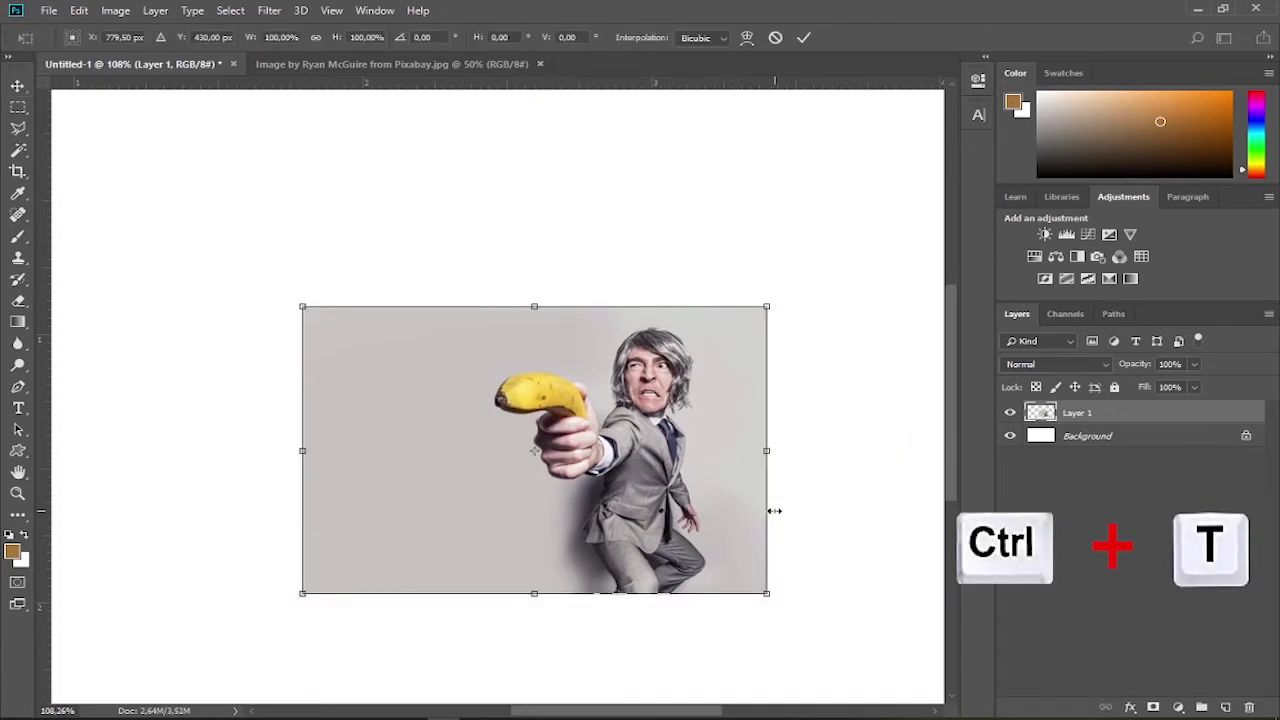
key("alt+shift")
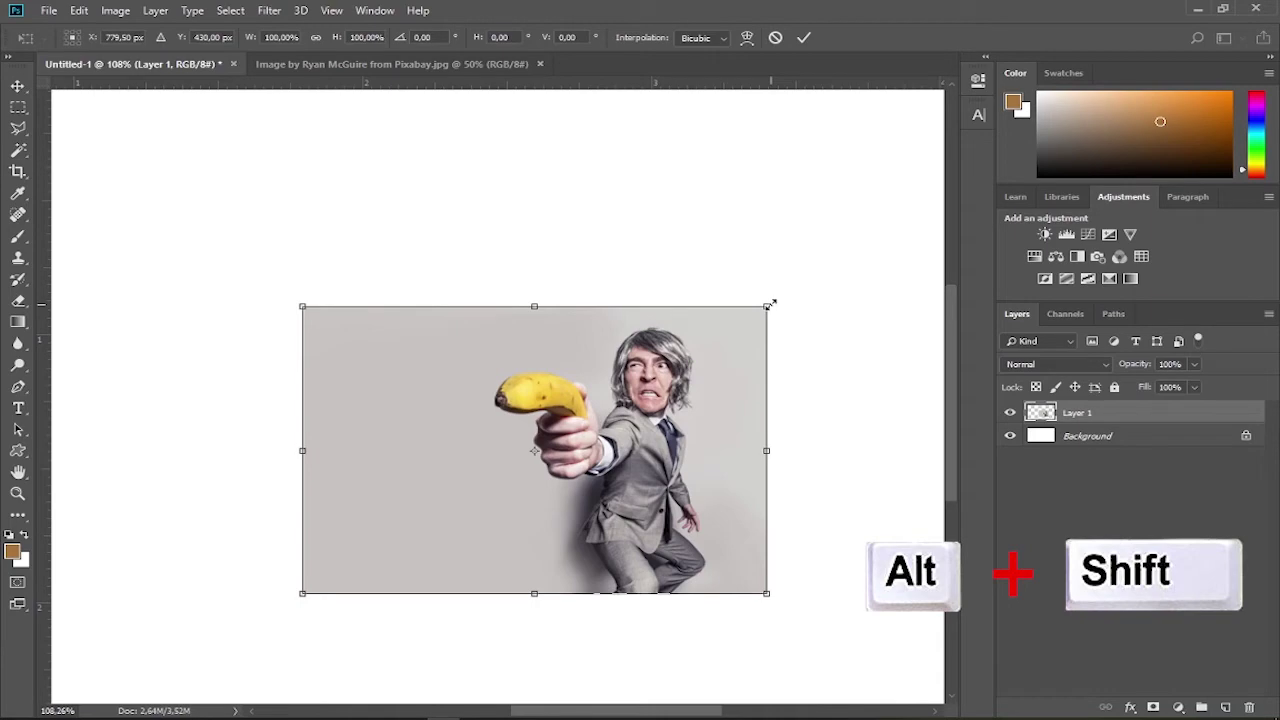
mouse_move(769, 303)
left_mouse_down()
mouse_move(996, 103)
mouse_move(888, 158)
left_mouse_up()
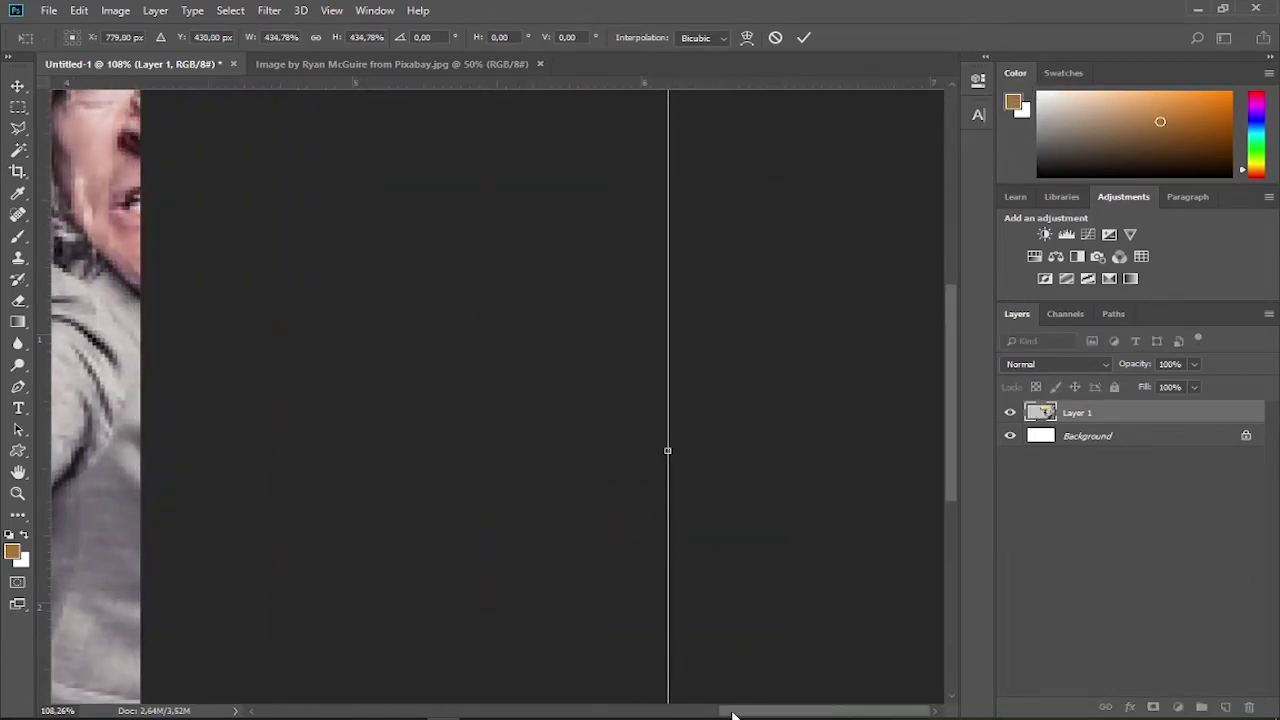
left_click_drag(732, 715, 627, 715)
mouse_move(585, 463)
left_mouse_down()
mouse_move(299, 600)
mouse_move(293, 646)
left_mouse_up()
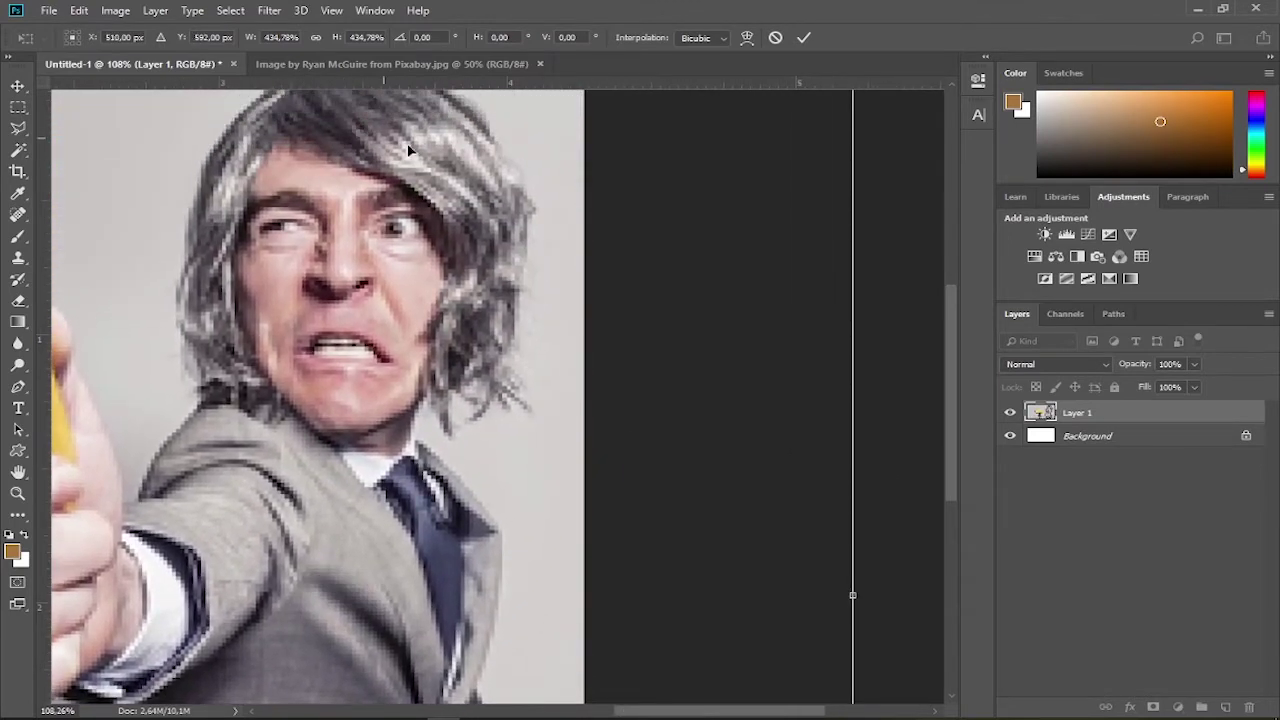
left_click(805, 38)
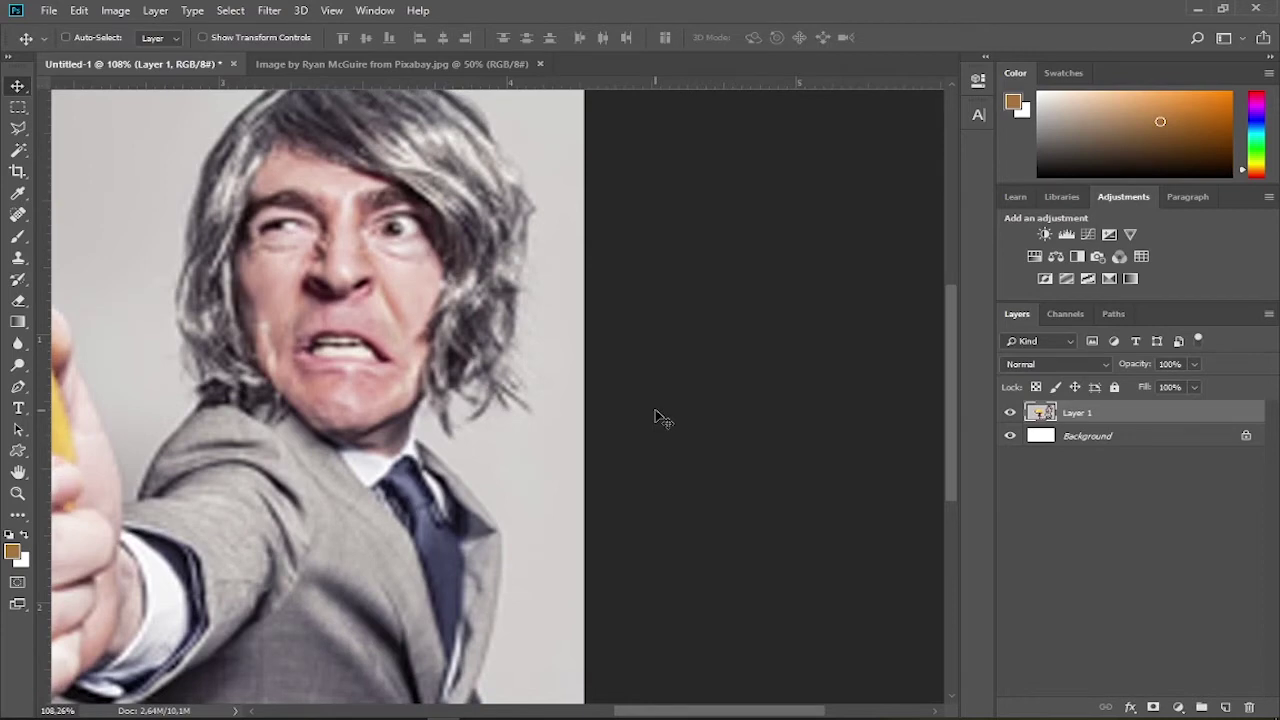
- Slide the photo to cover the whole canvas, then drag the Pixabay photo in as a layer
key("ctrl+0")
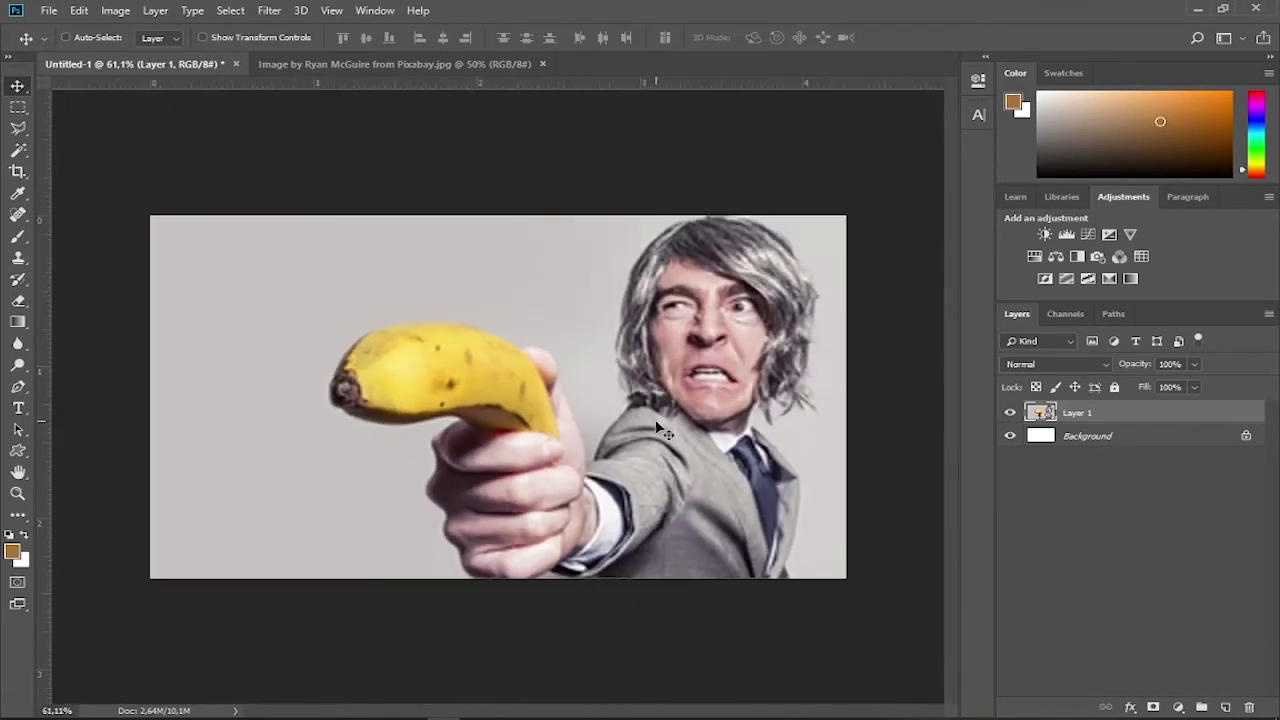
left_click_drag(700, 440, 522, 446)
left_click_drag(641, 503, 664, 503)
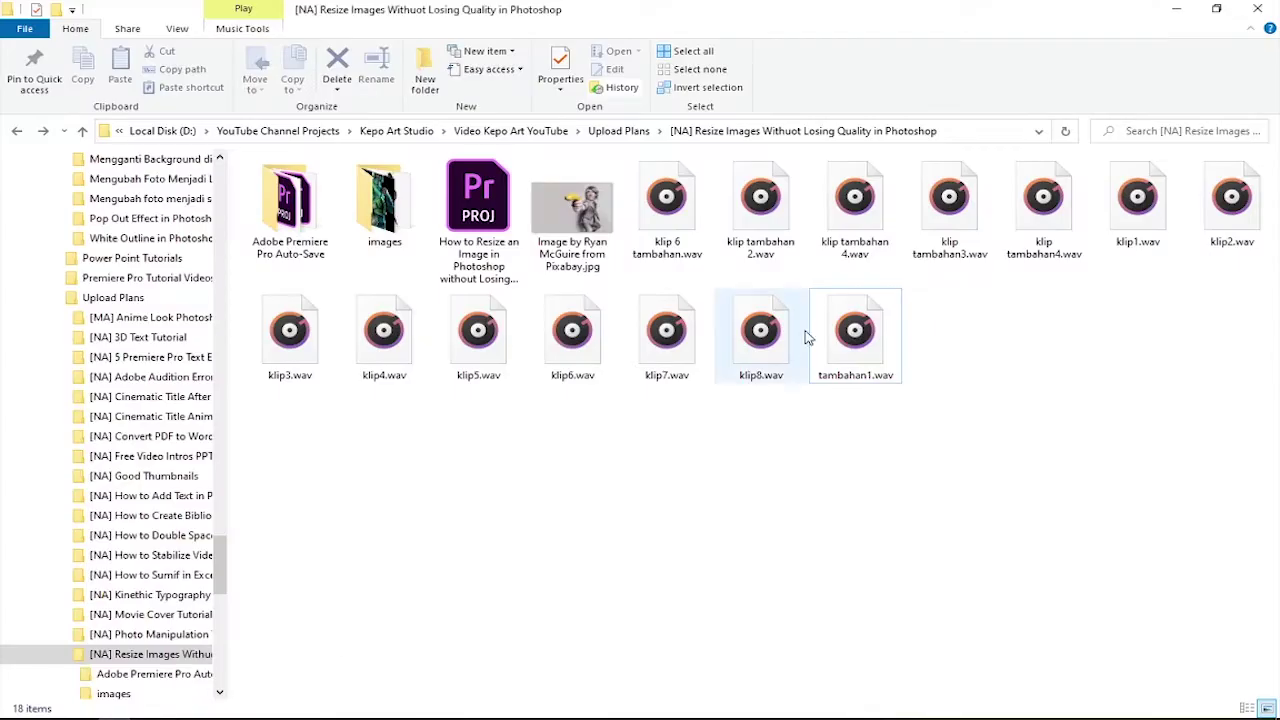
left_click_drag(571, 210, 447, 714)
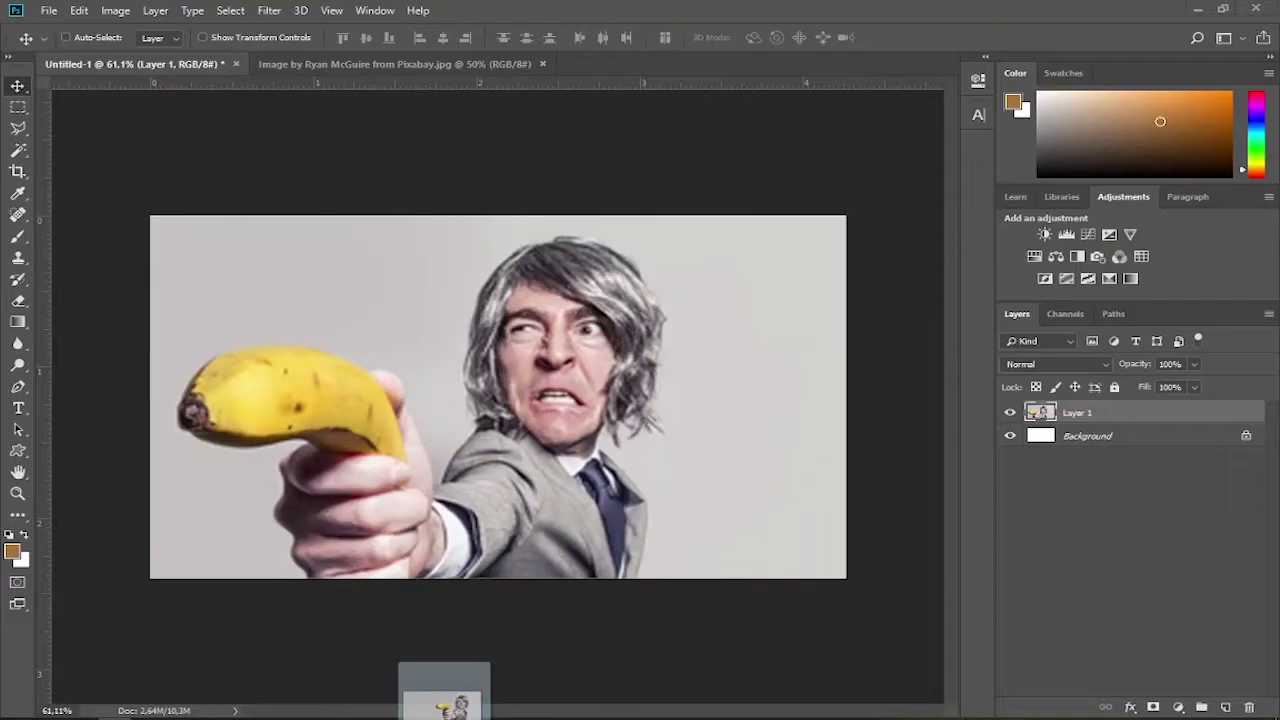
left_click_drag(447, 714, 535, 482)
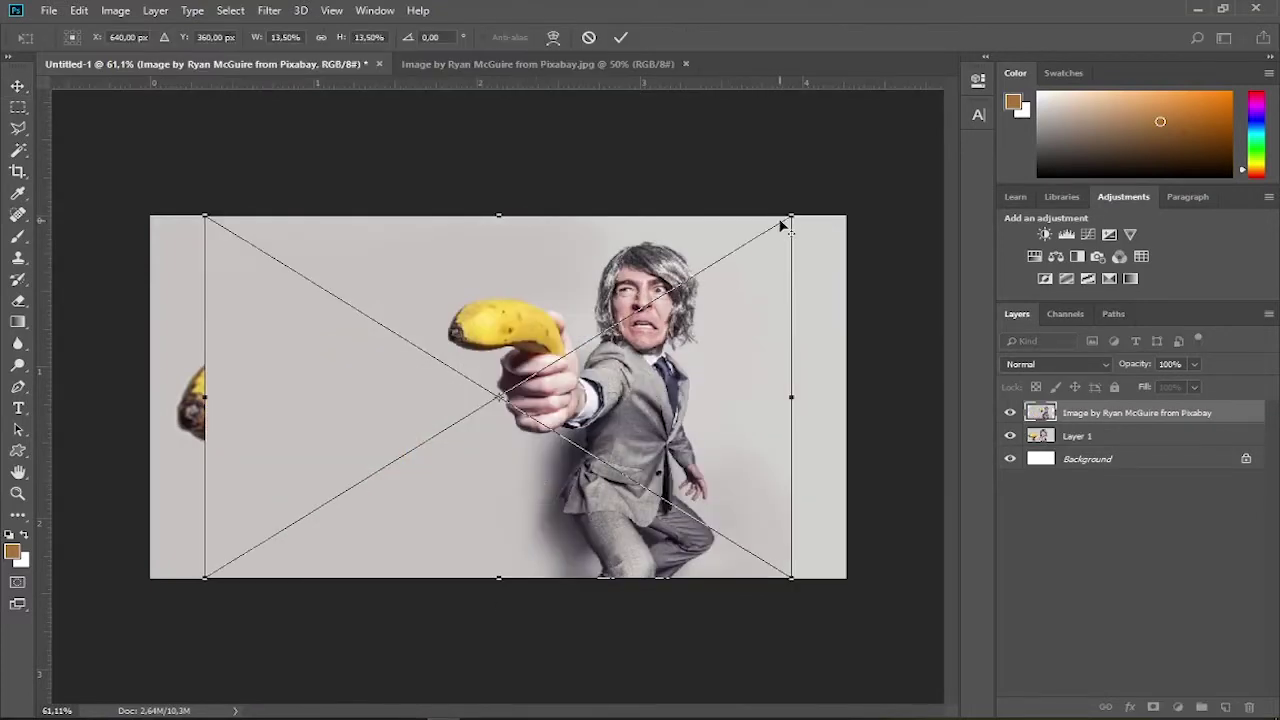
- Scale the placed photo proportionally to about 29% and commit it
key("alt+shift")
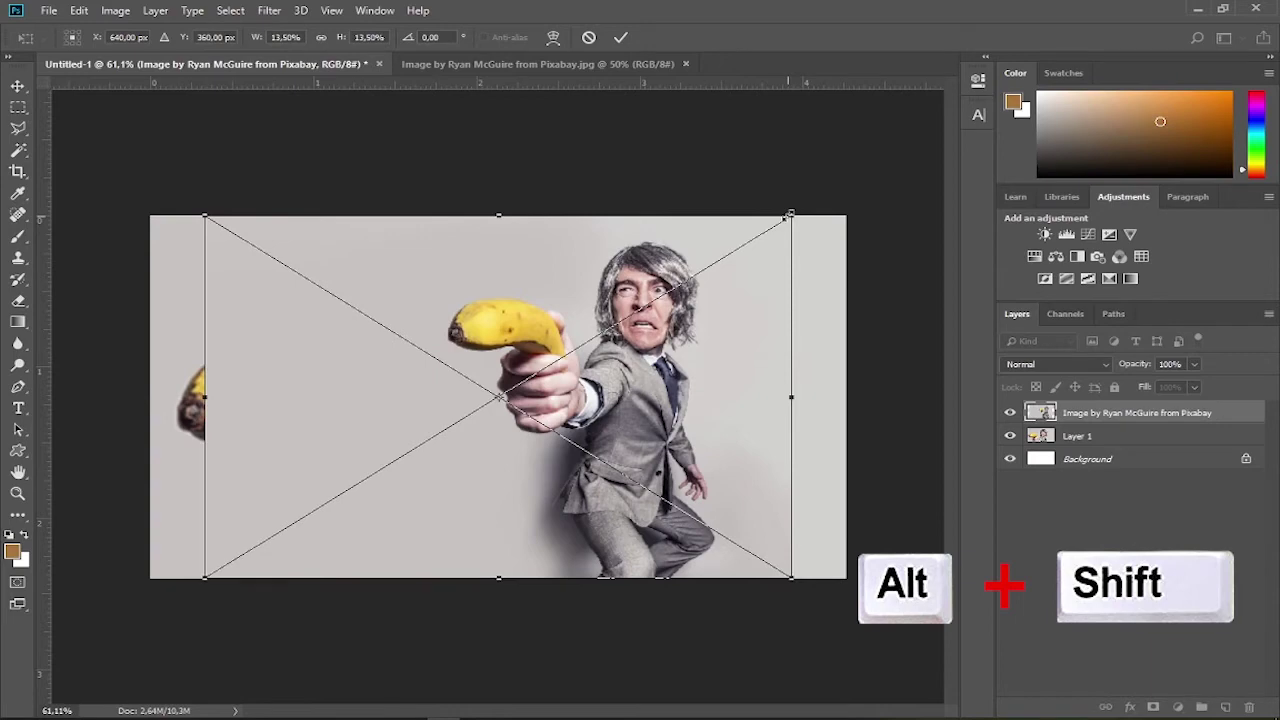
mouse_move(790, 214)
left_mouse_down()
mouse_move(897, 181)
mouse_move(703, 306)
left_mouse_up()
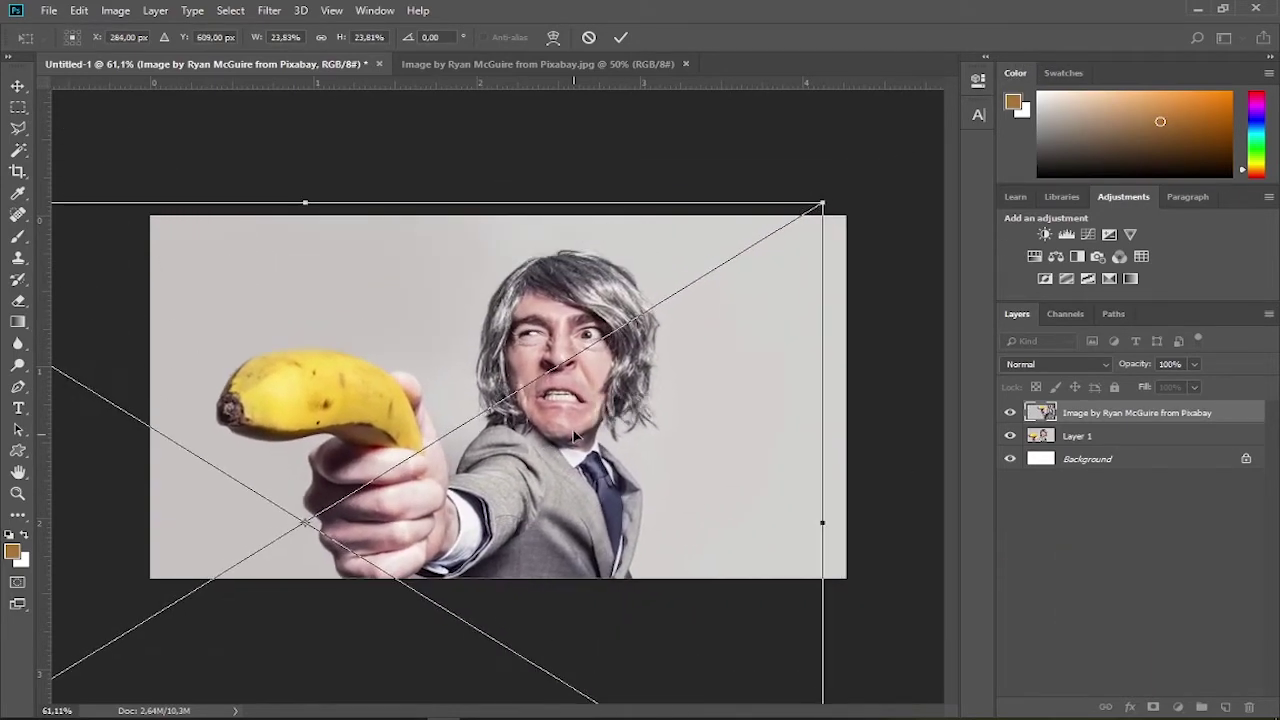
left_click_drag(824, 203, 944, 126)
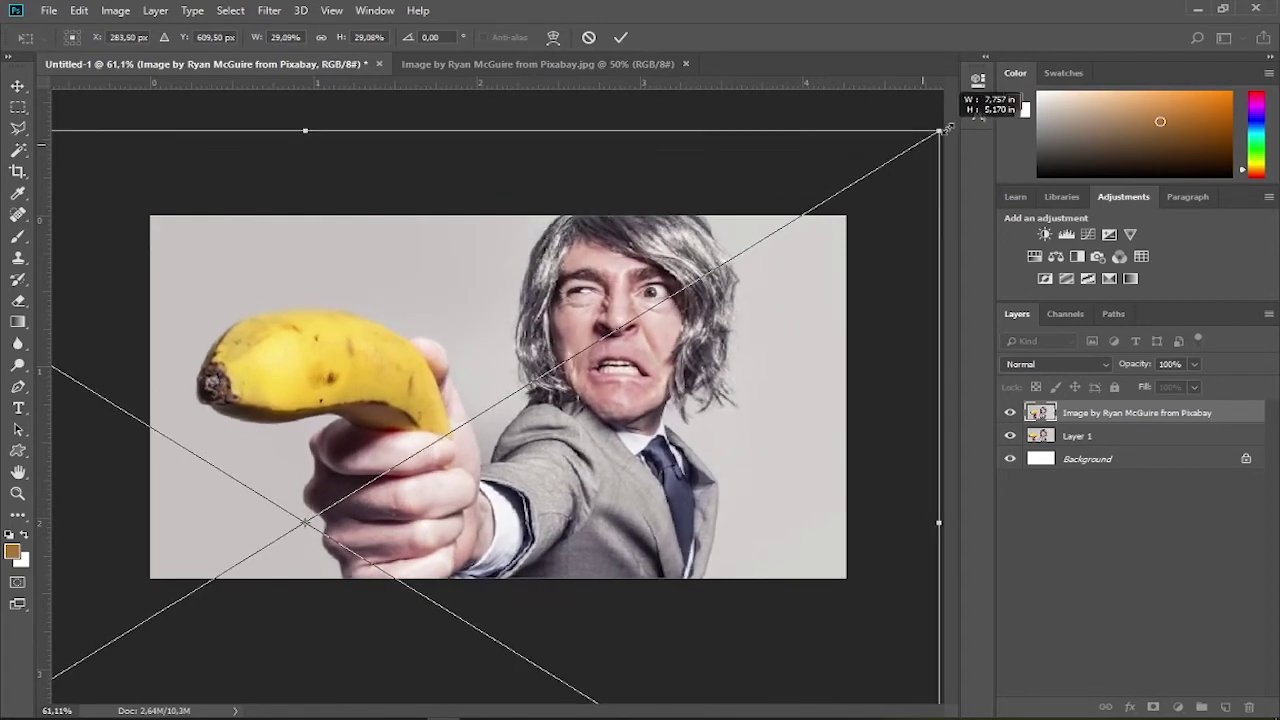
left_click(624, 38)
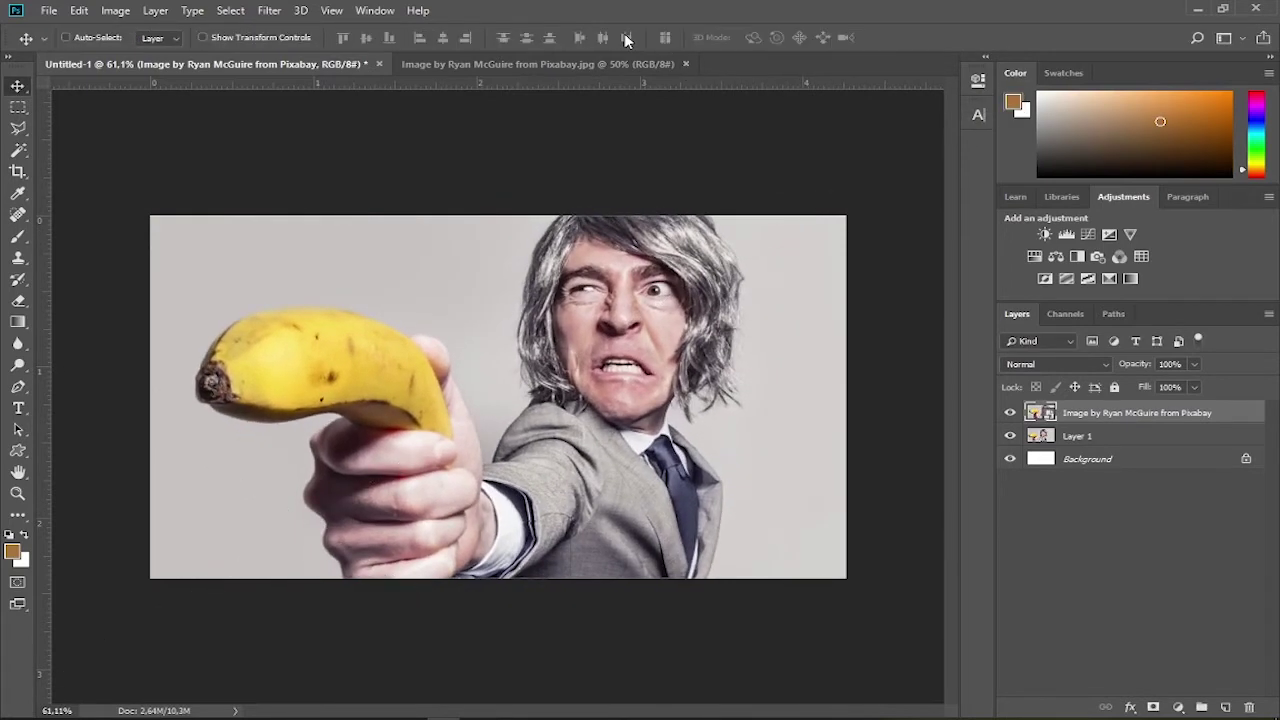
- Shrink the placed smart-object photo down to about 3% and commit
key("ctrl+t")
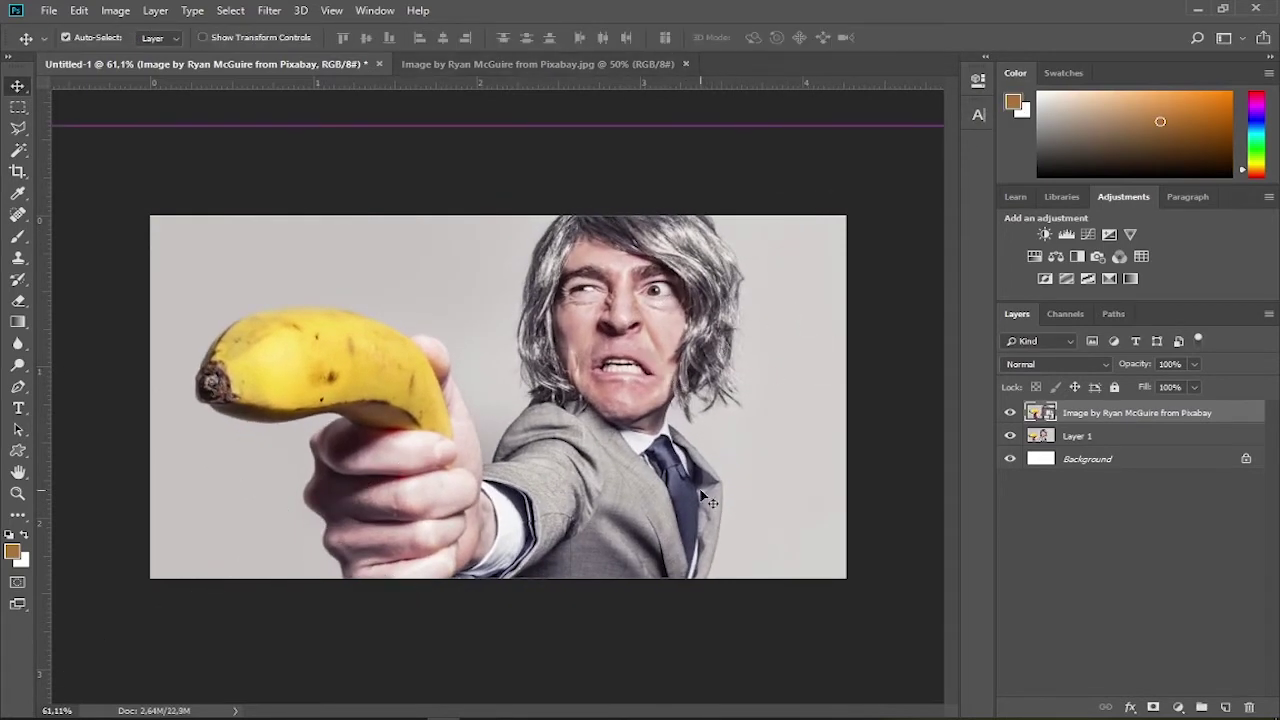
left_click_drag(800, 323, 634, 365)
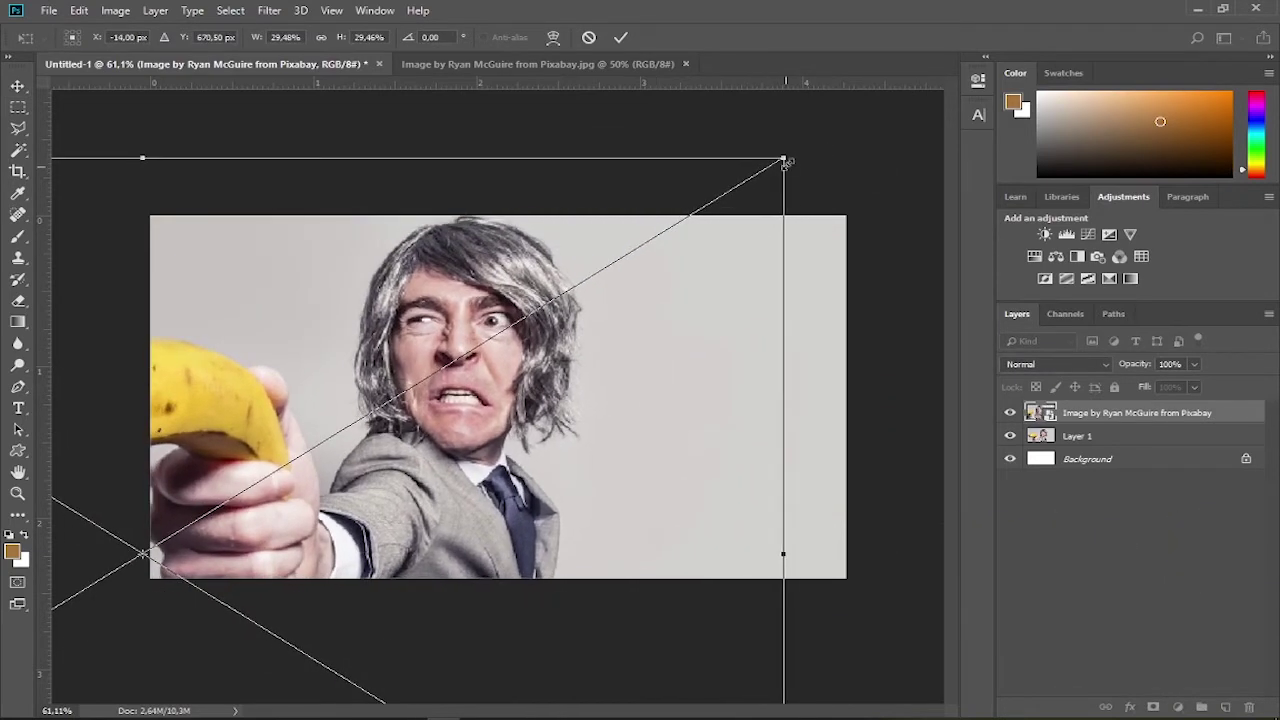
mouse_move(781, 161)
left_mouse_down()
mouse_move(364, 521)
mouse_move(236, 530)
mouse_move(696, 434)
left_mouse_up()
left_click_drag(770, 378, 705, 418)
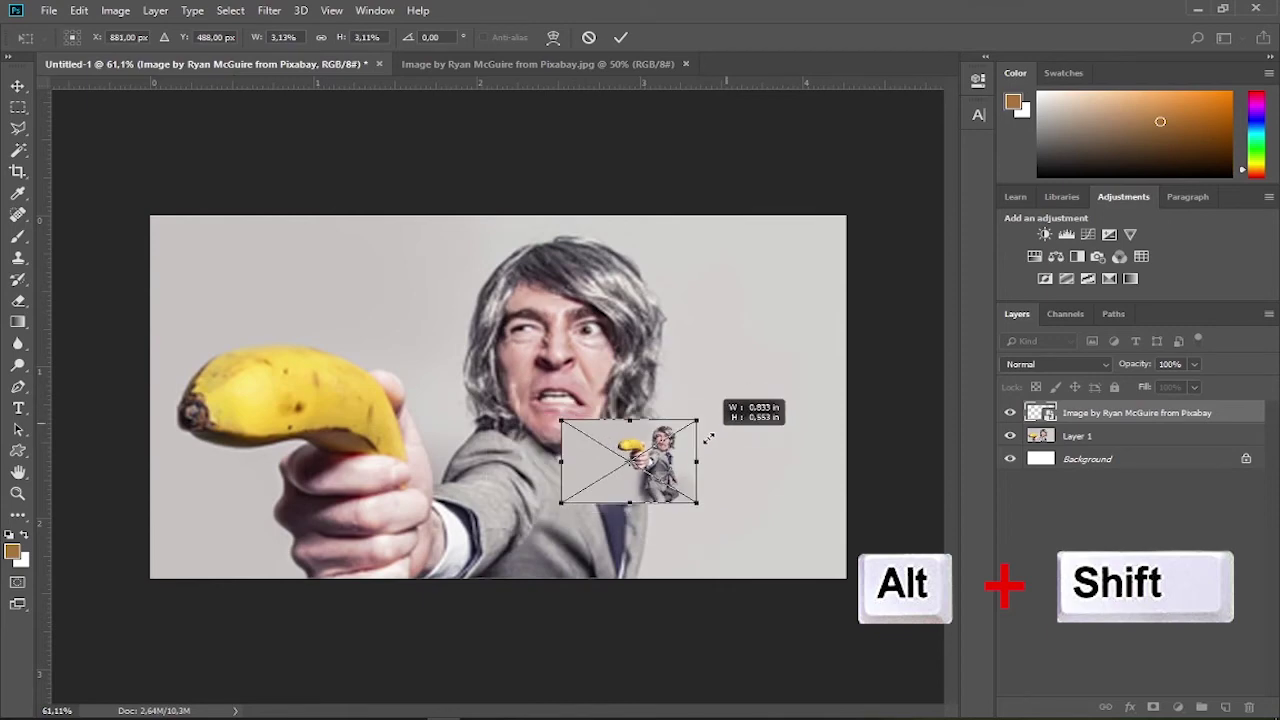
left_click(621, 38)
- Scale the tiny photo back up to about 39% to fill the canvas, then hide it
key("ctrl+t")
left_click_drag(697, 420, 1062, 196)
left_click_drag(834, 410, 594, 462)
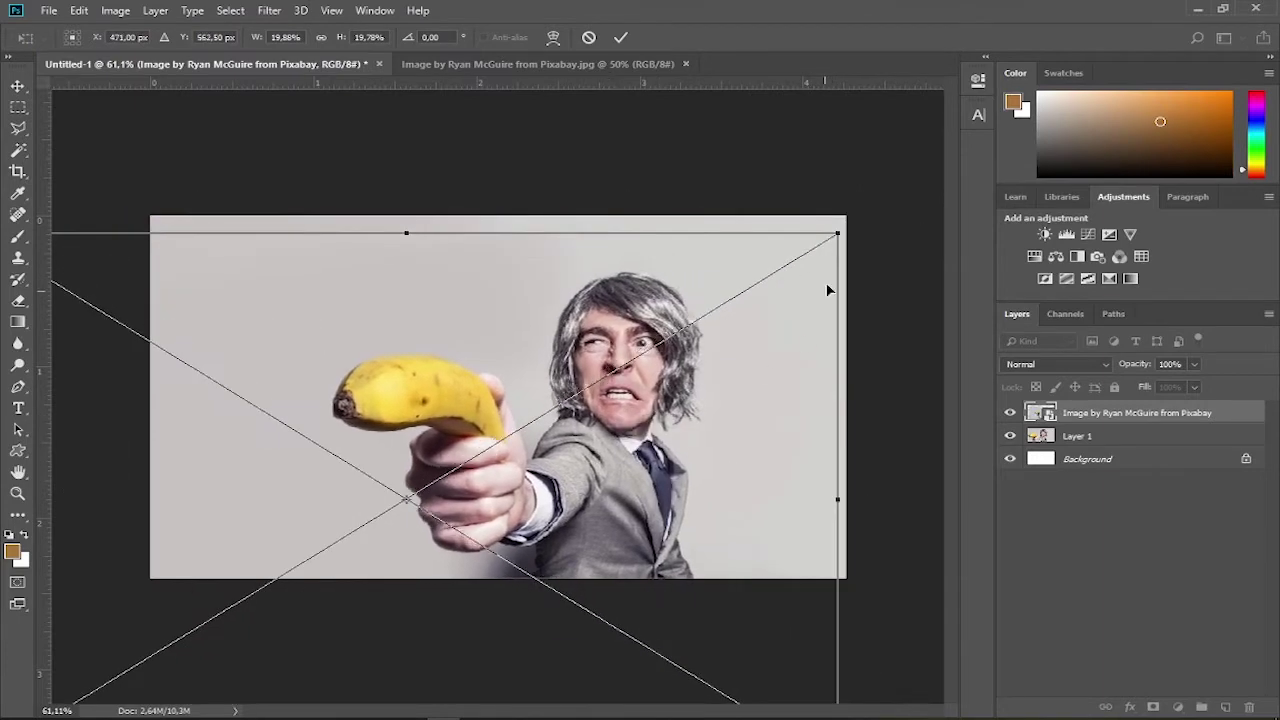
left_click_drag(835, 231, 1046, 111)
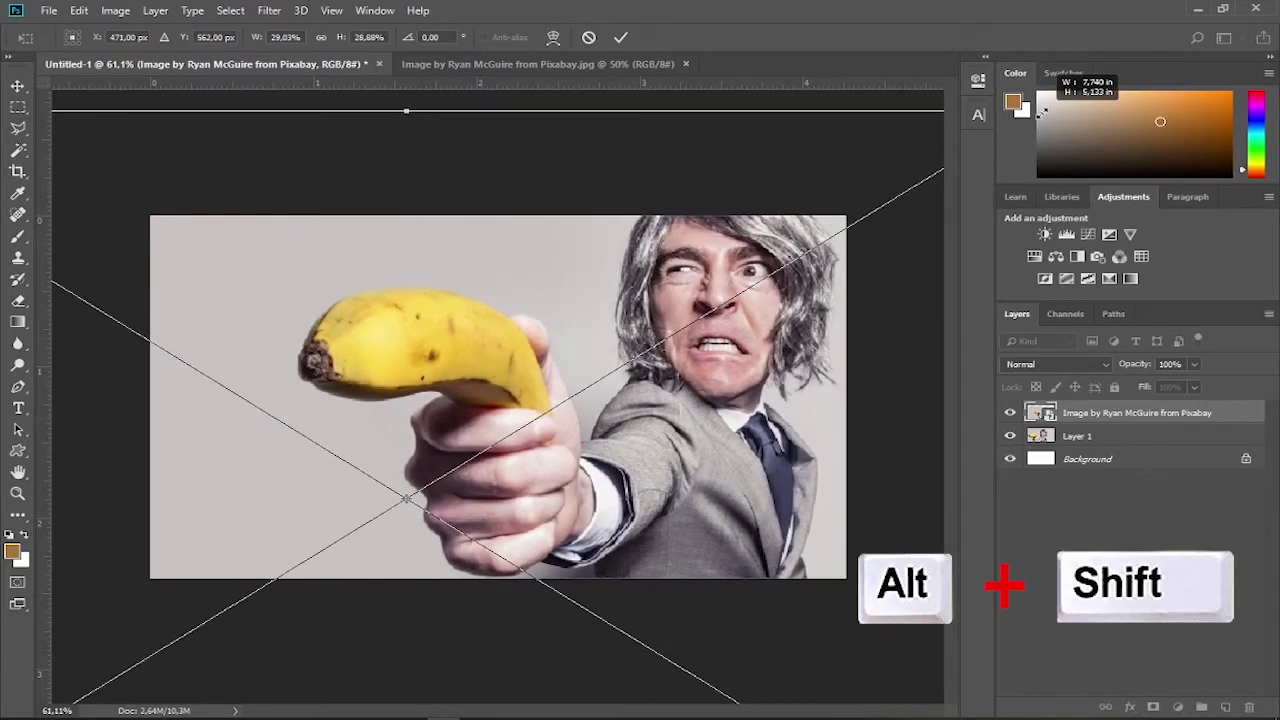
left_click_drag(654, 108, 654, 149)
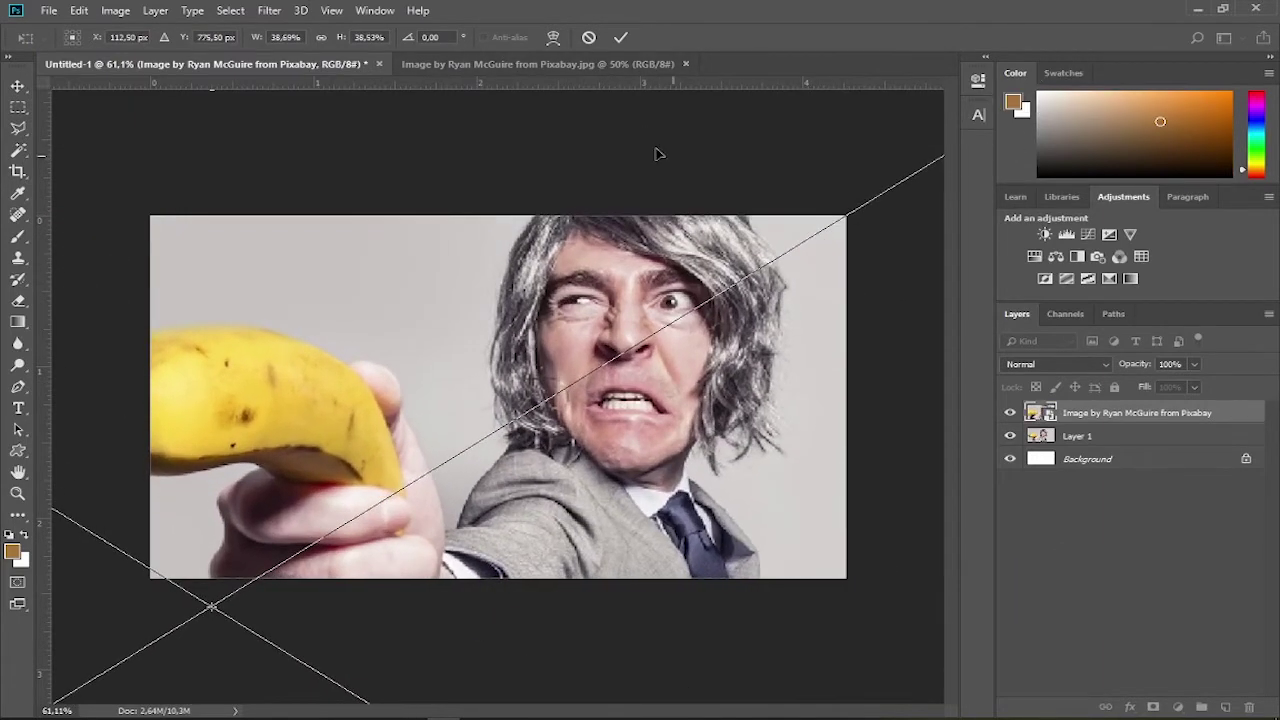
key("Return")
left_click(1009, 413)
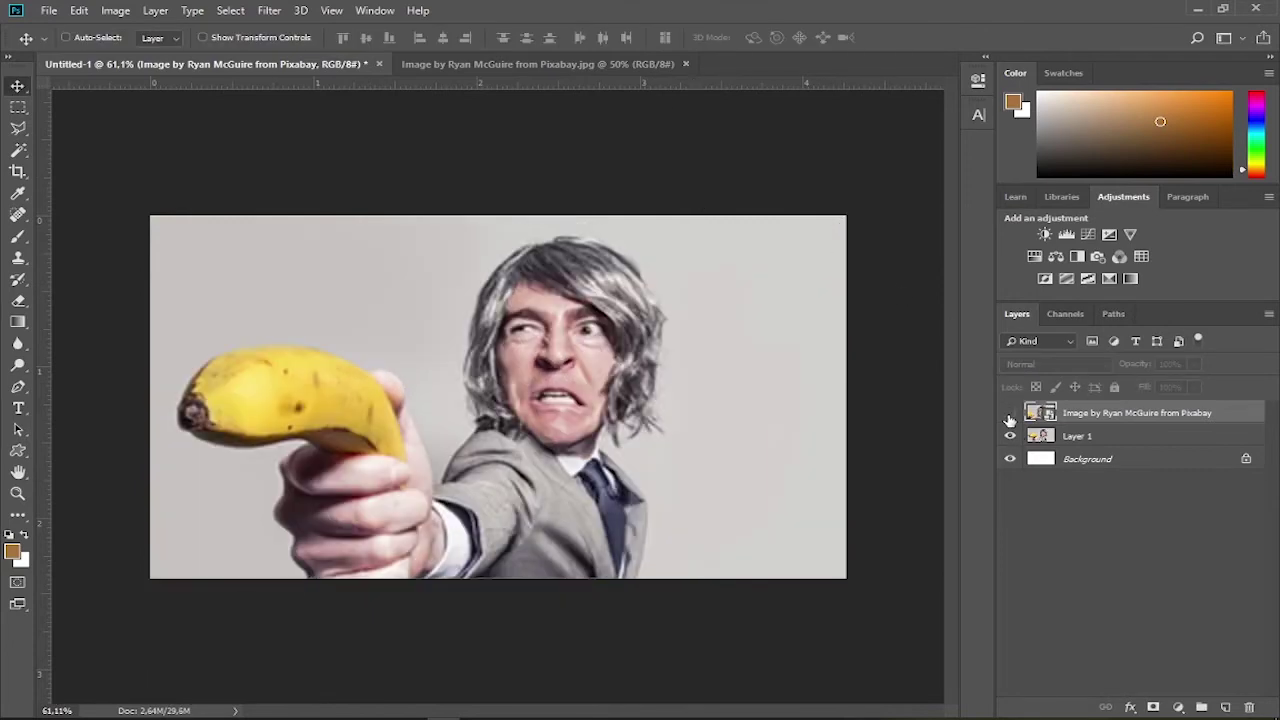
- Enlarge Layer 1 to about 104%, then show the smart-object layer again
left_click(1030, 440)
key("ctrl+t")
left_click_drag(847, 182, 857, 174)
key("Return")
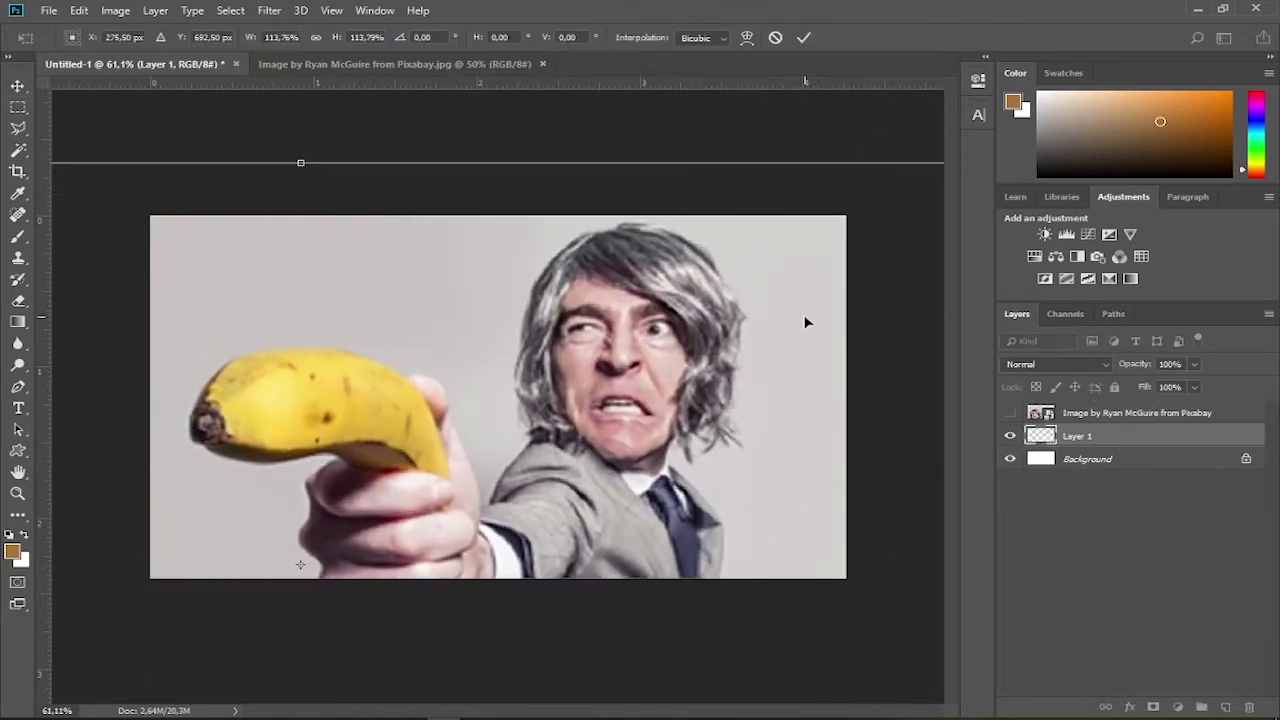
left_click(1009, 413)
- Move Layer 1 above the smart object and to the left, with the smart object on the right
left_click_drag(1052, 456, 1045, 405)
left_click_drag(725, 428, 188, 406)
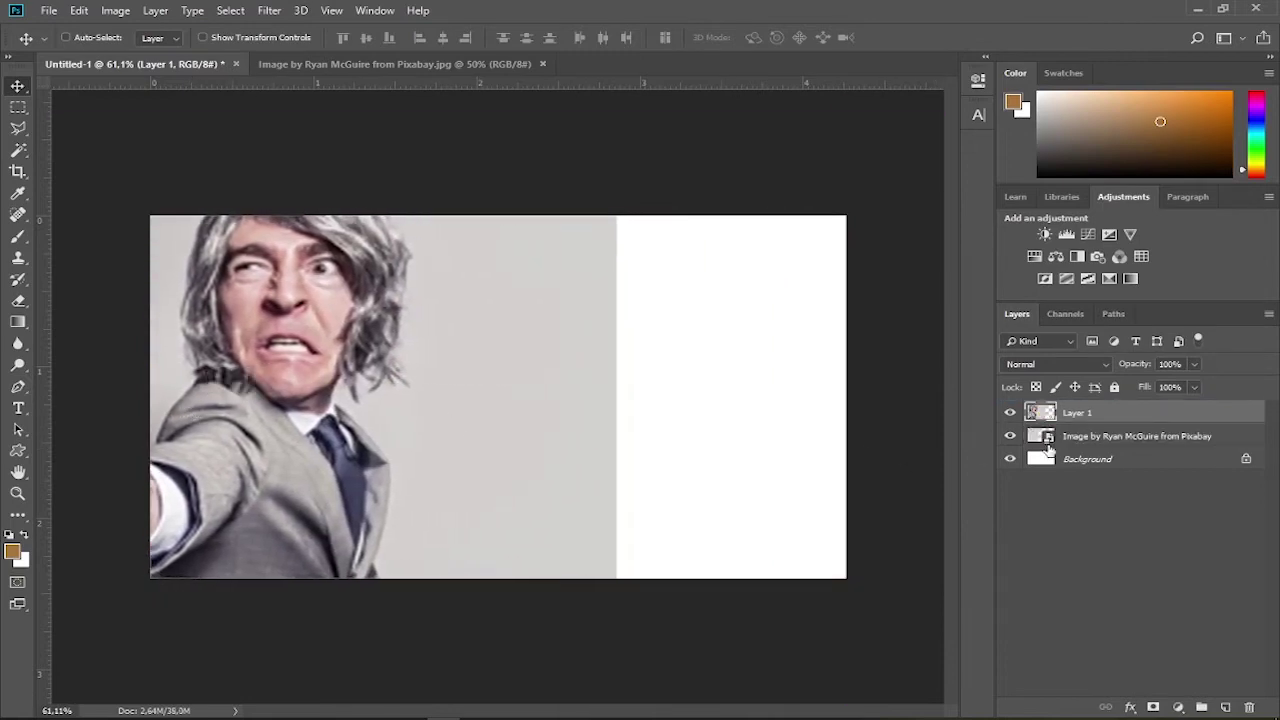
left_click(1108, 446)
left_click_drag(392, 436, 815, 443)
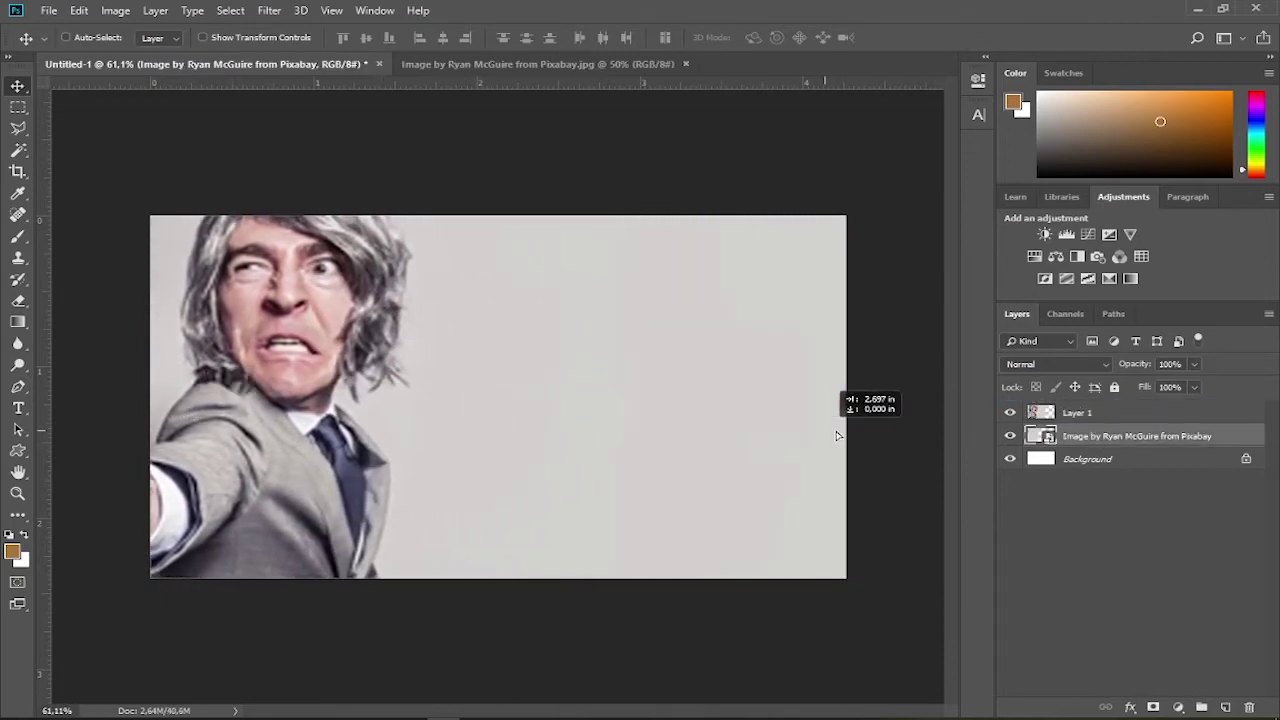
left_click_drag(698, 430, 815, 395)
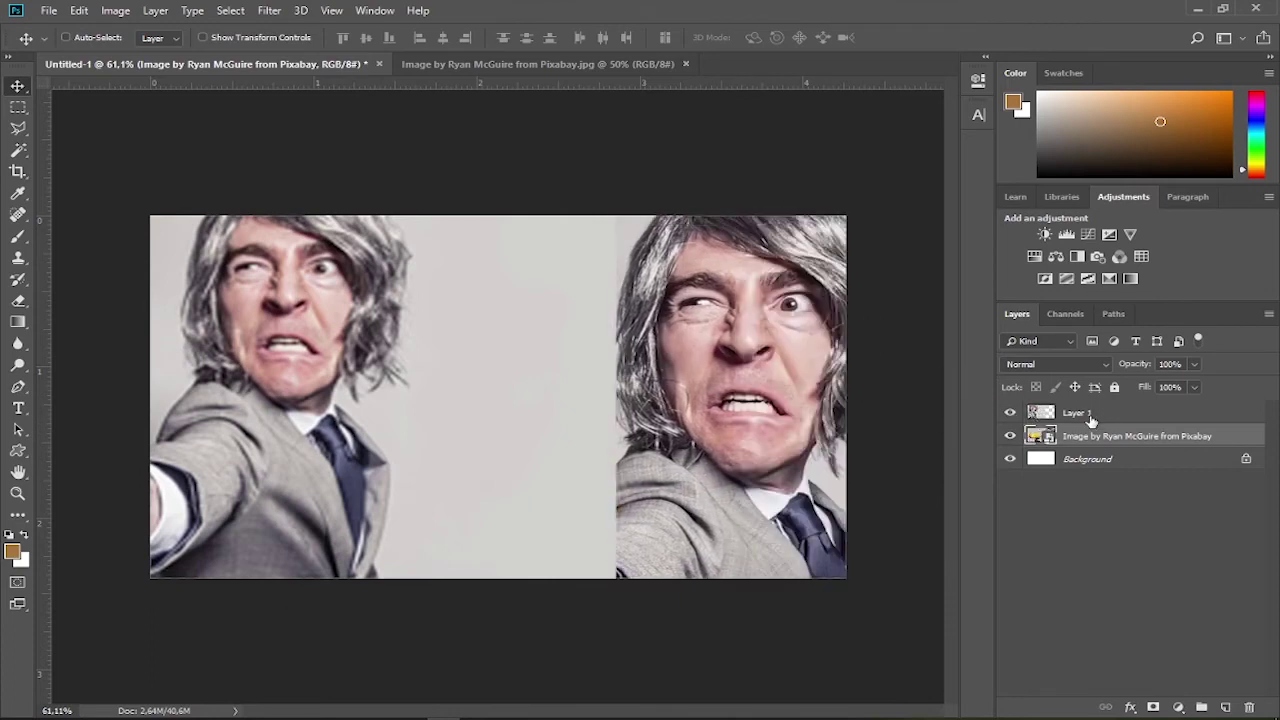
- Enlarge Layer 1 to about 122% and nudge it slightly further left
left_click(1090, 420)
key("ctrl+t")
mouse_move(614, 215)
left_mouse_down()
mouse_move(703, 128)
mouse_move(613, 177)
left_mouse_up()
key("Return")
left_click_drag(620, 378, 571, 378)
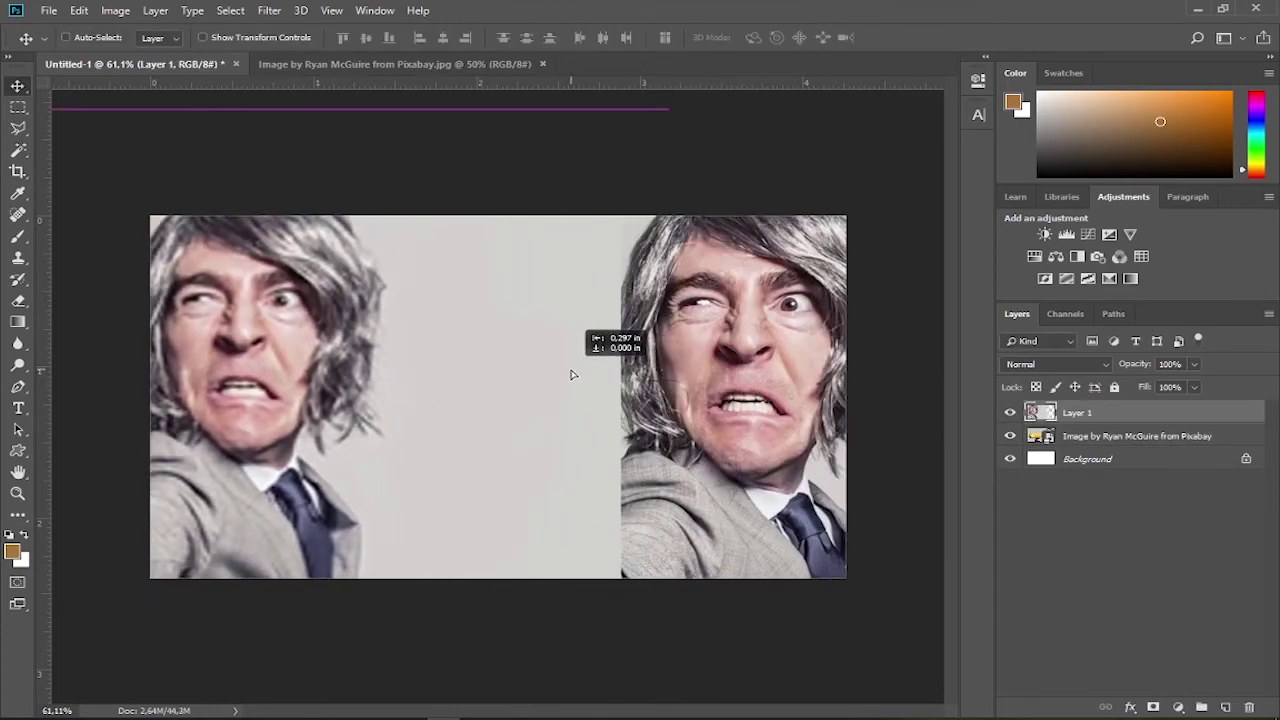
left_click(1085, 440)
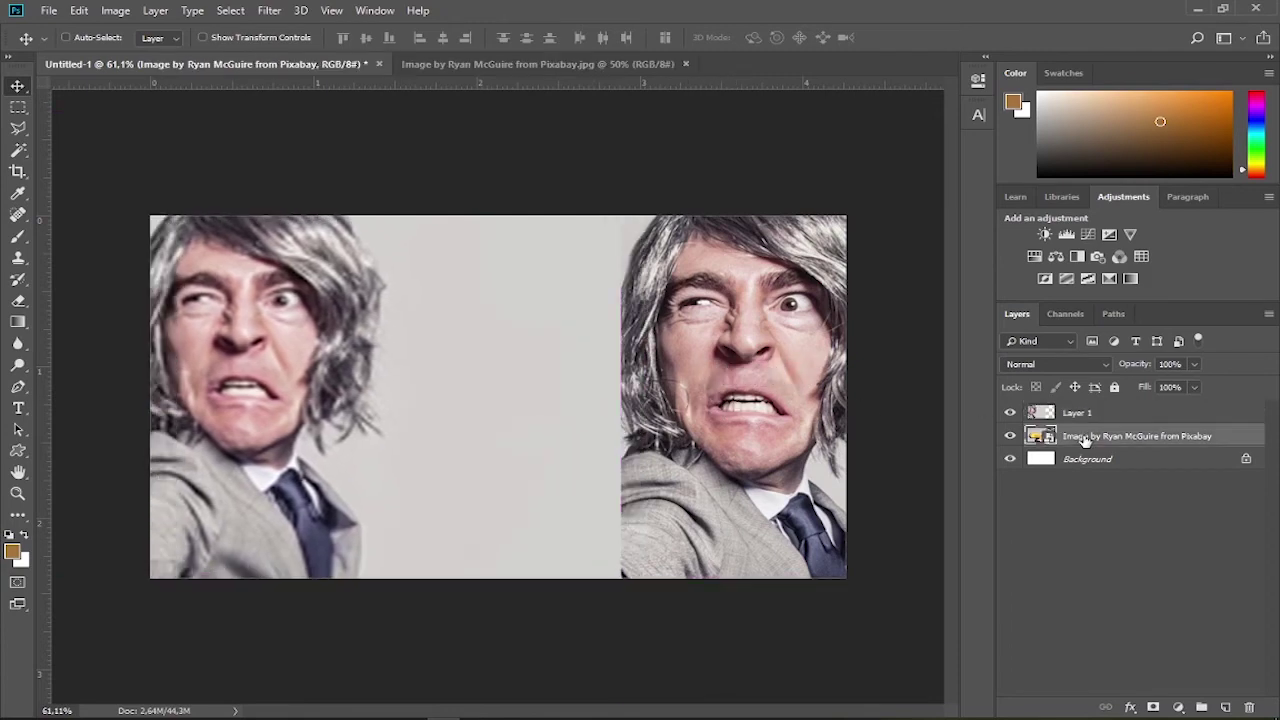